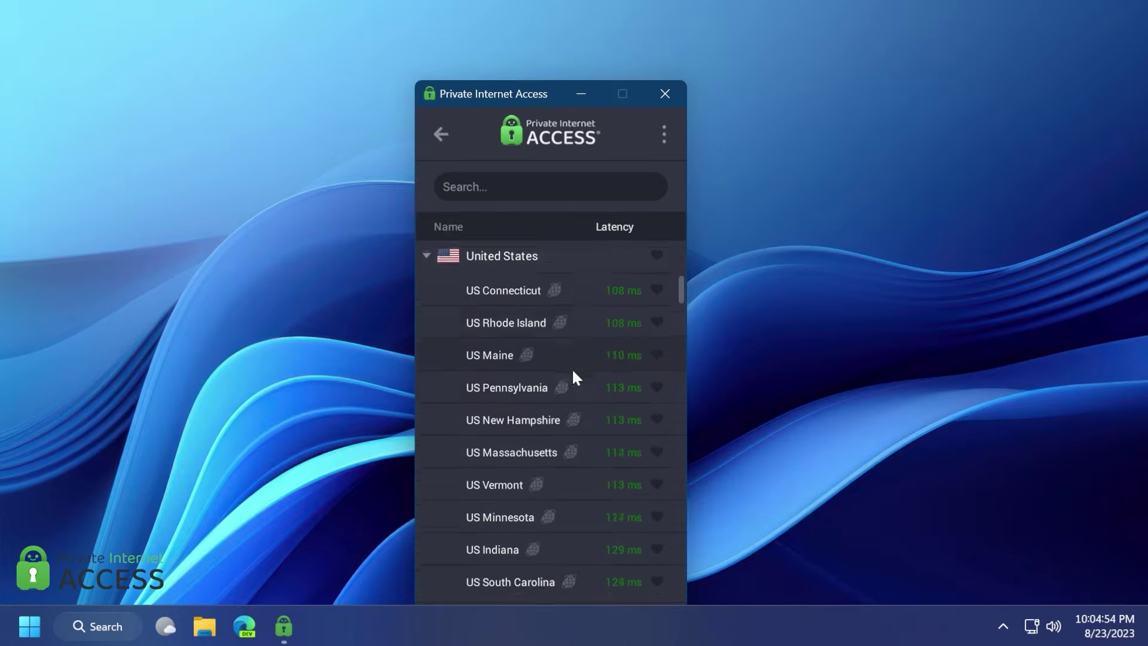
pyautogui.scroll(-3, 572, 377)
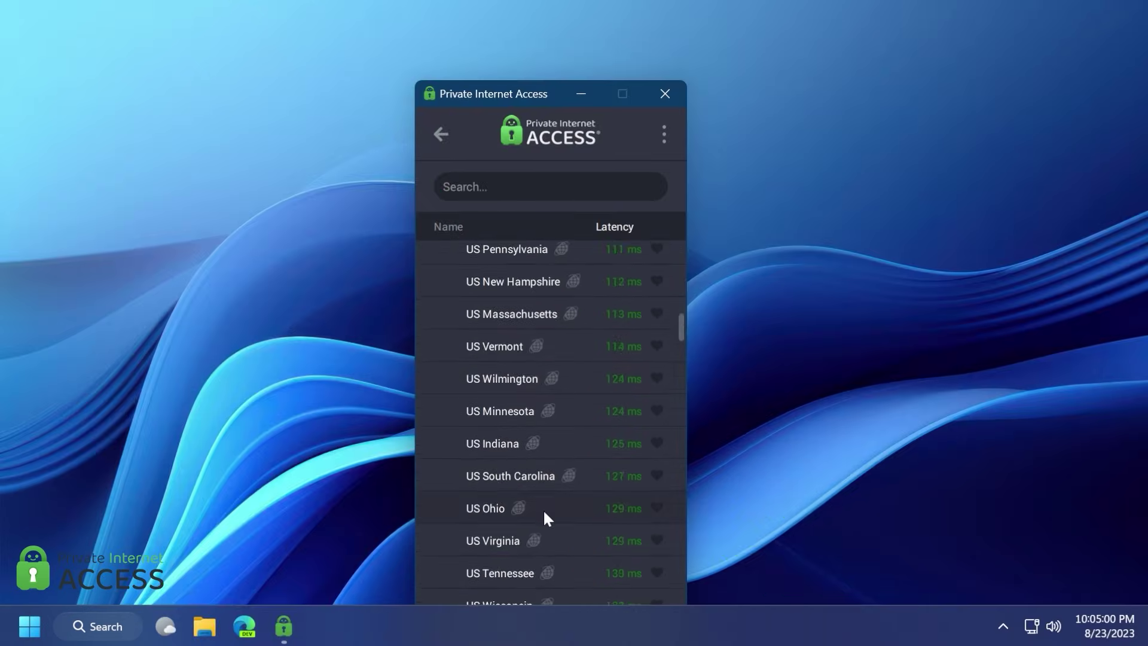
# - Select US Ohio in the Private Internet Access region list and connect the VPN
pyautogui.click(543, 507)
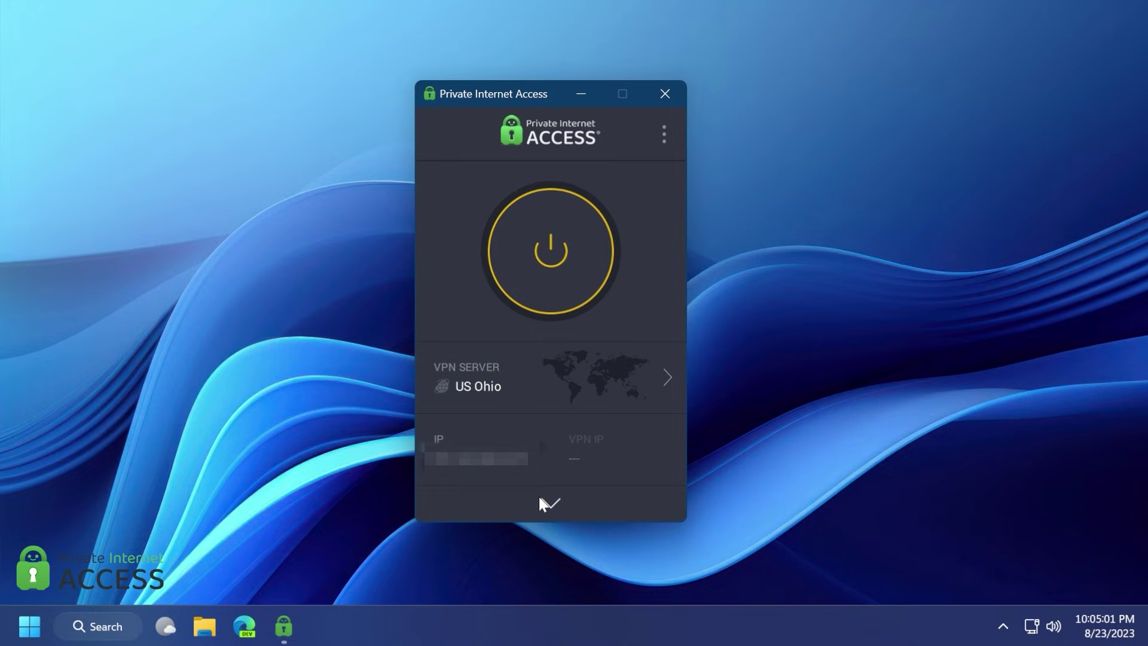
pyautogui.click(570, 272)
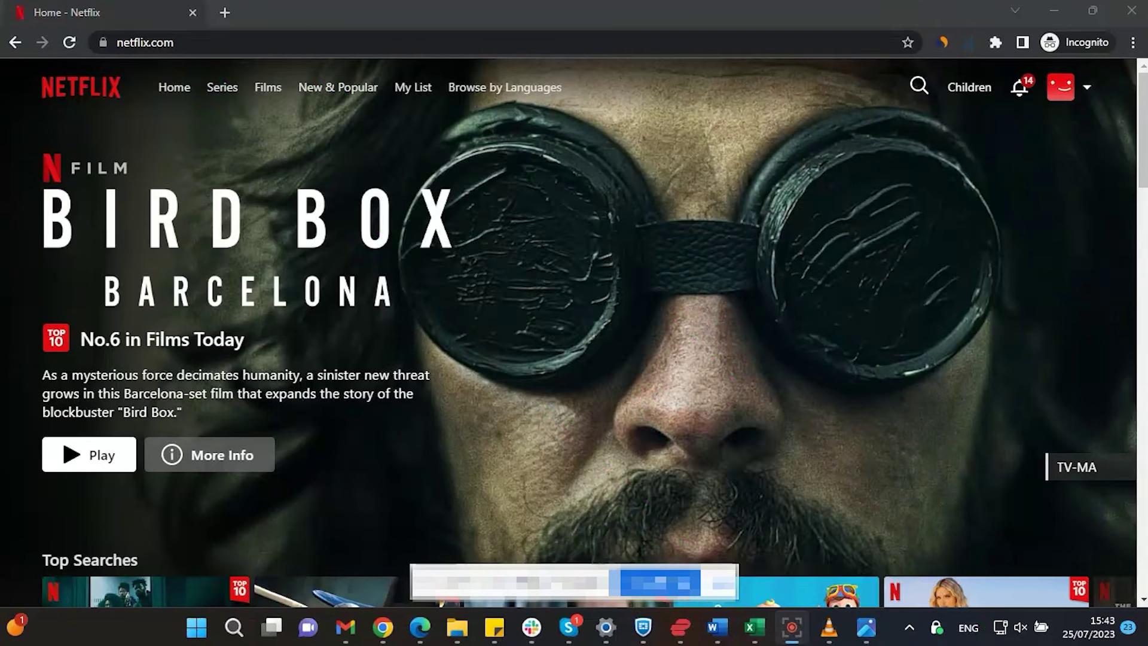
# - Search Netflix for 'star trek', switch the VPN to UK London-Streaming, and reload the results
pyautogui.click(918, 89)
pyautogui.write('star trek')
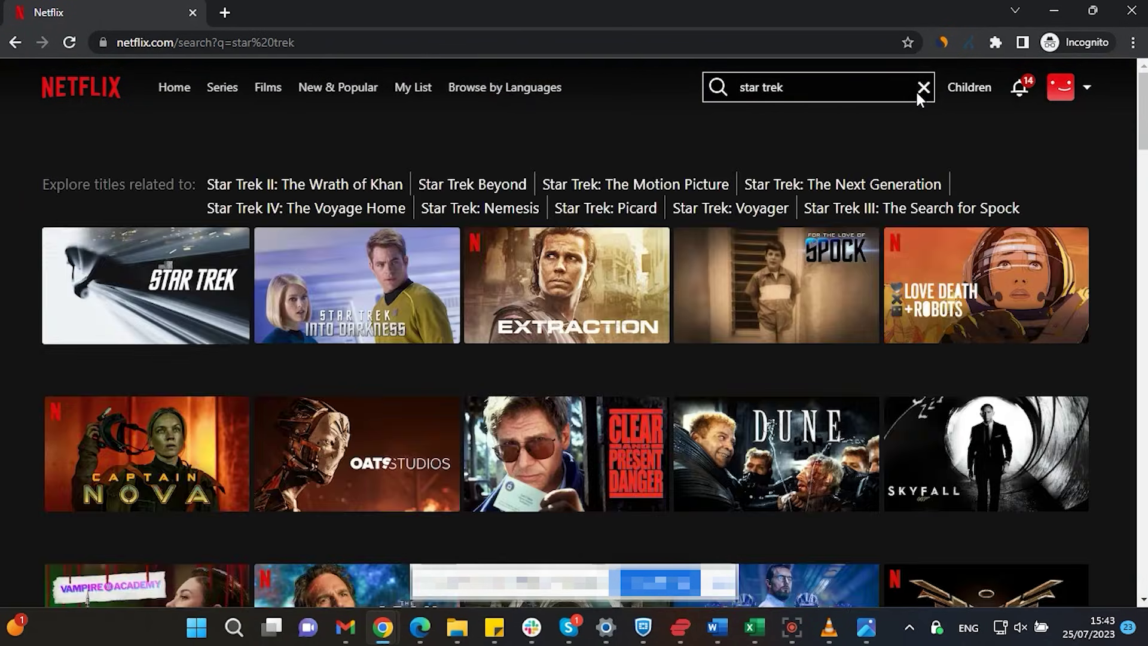
pyautogui.click(937, 627)
pyautogui.click(915, 515)
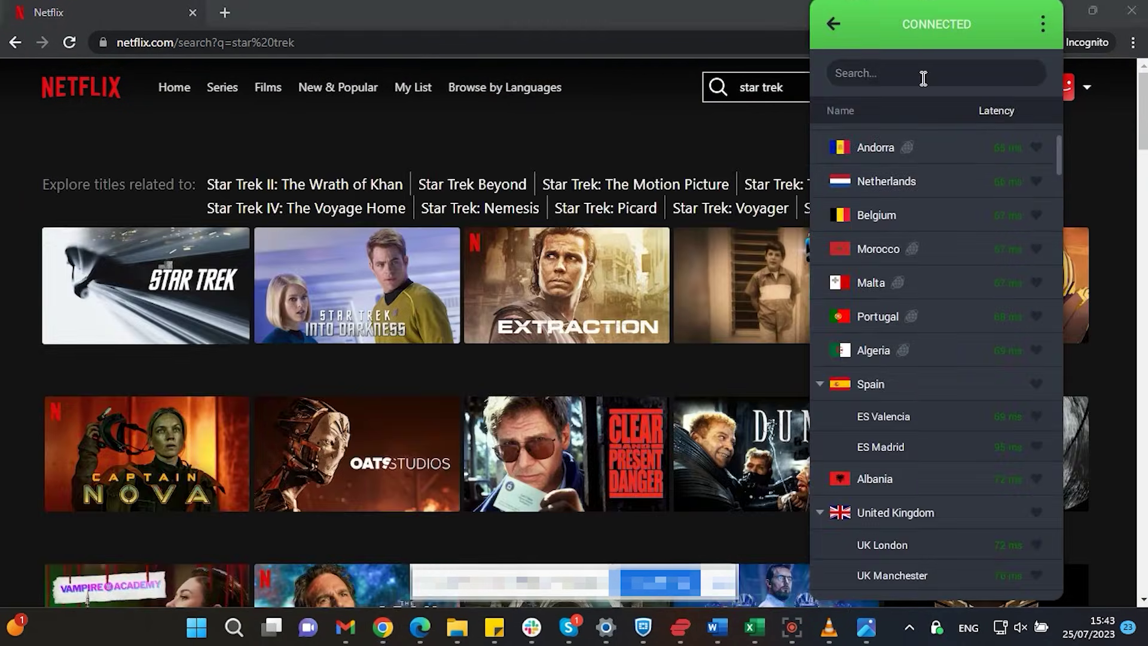
pyautogui.click(923, 74)
pyautogui.write('strea')
pyautogui.click(921, 141)
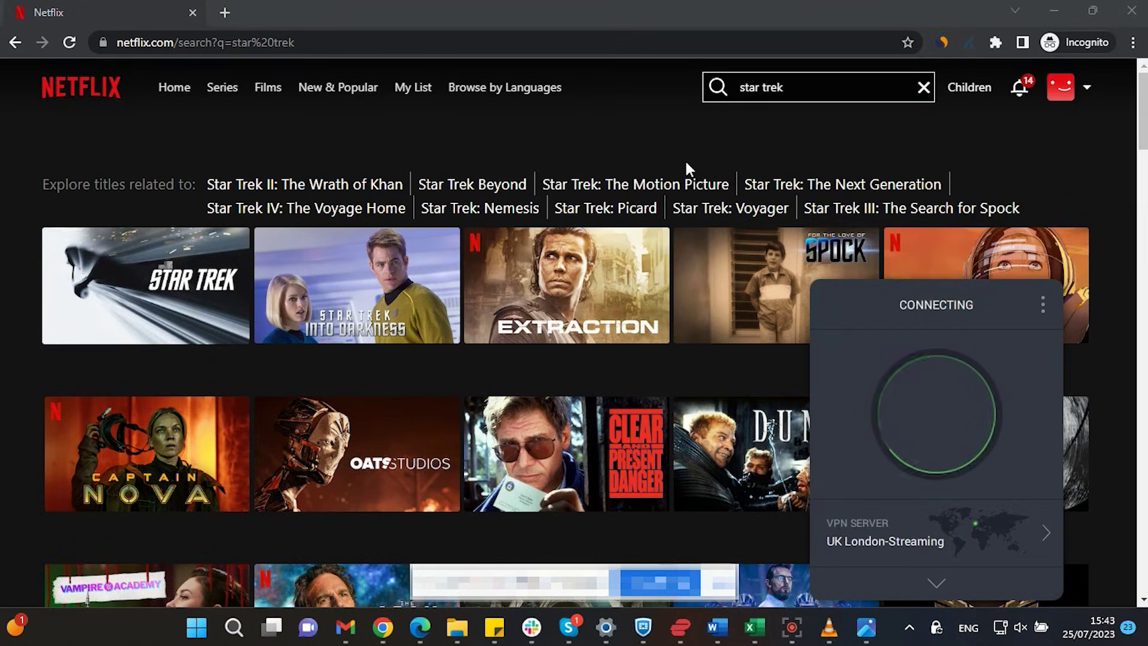
pyautogui.click(69, 43)
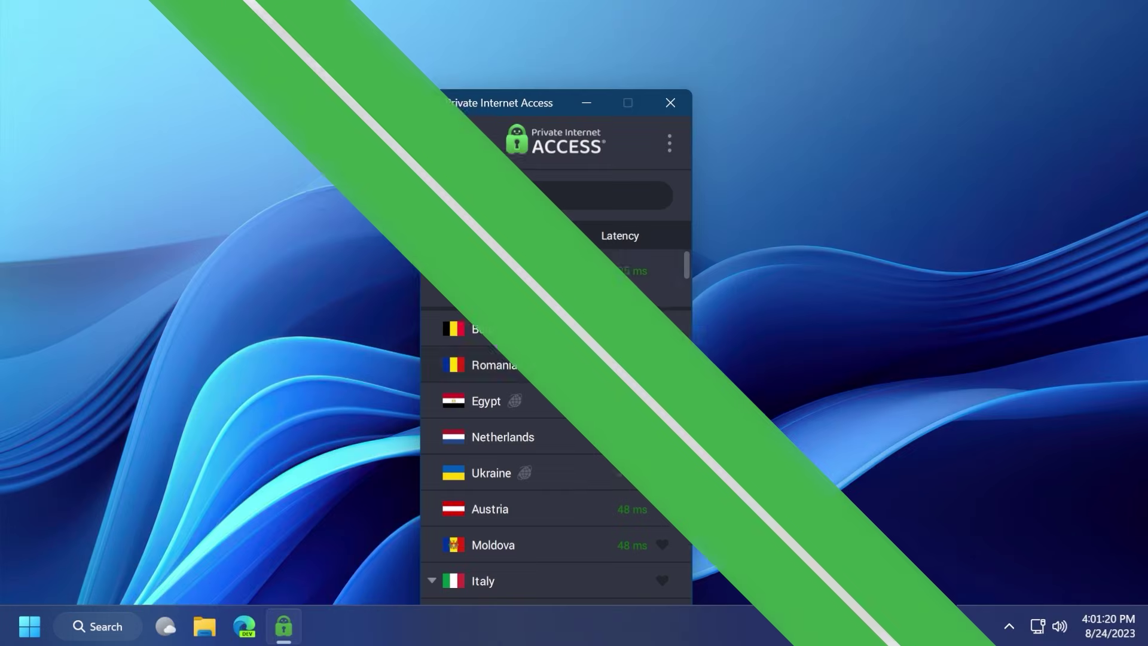
# - Search the server list for 'canada' and connect the VPN to CA Ontario
pyautogui.click(500, 199)
pyautogui.write('canada')
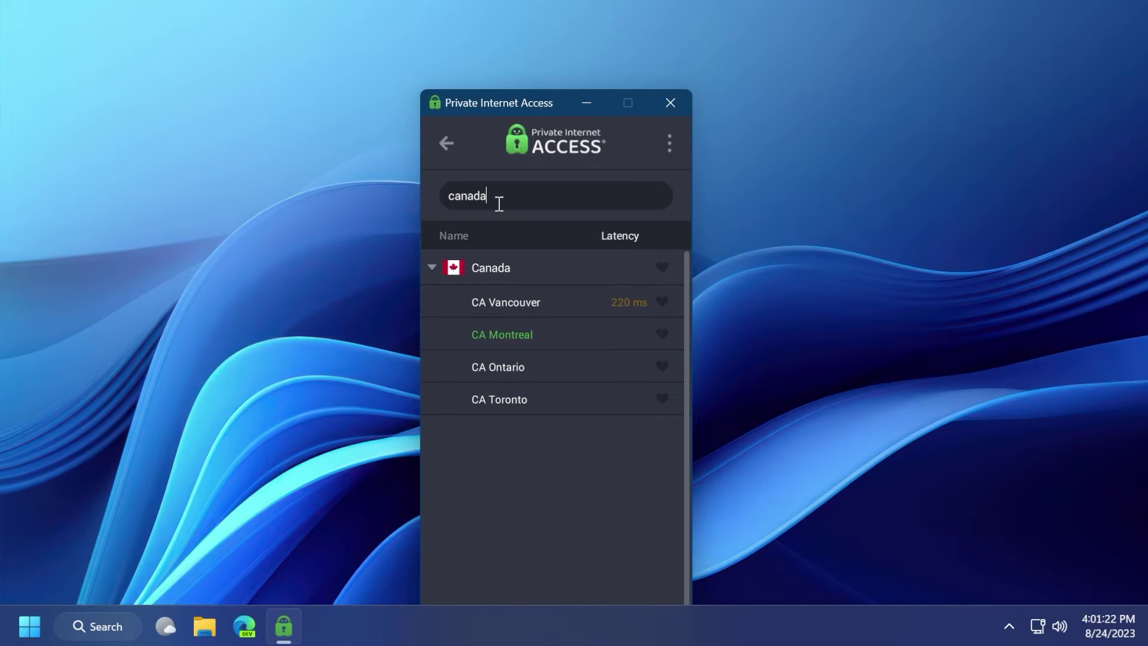
pyautogui.click(504, 361)
pyautogui.click(538, 296)
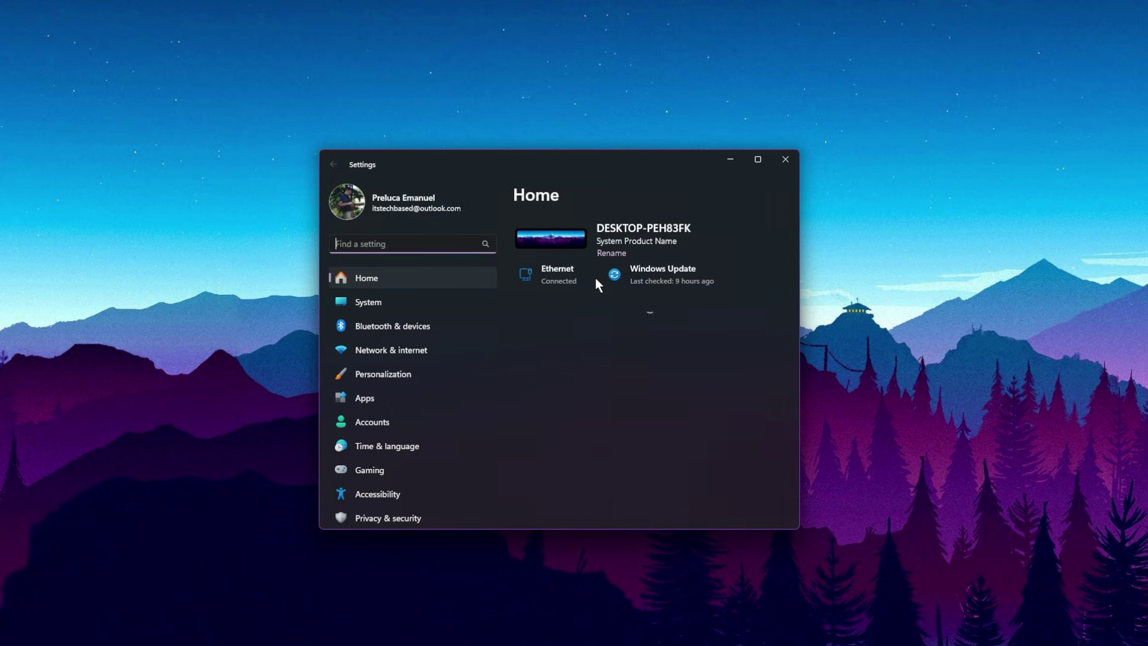
# - Run a check for new updates from the Windows Update page in Settings
pyautogui.moveTo(802, 309); pyautogui.dragTo(1017, 309)
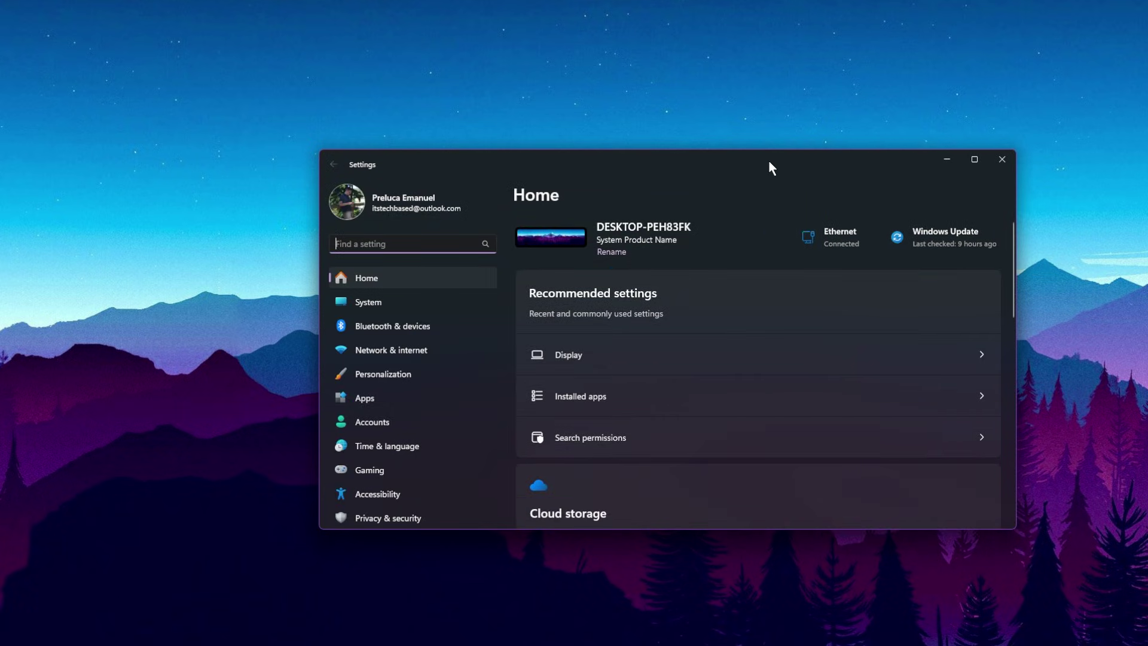
pyautogui.moveTo(769, 161); pyautogui.dragTo(597, 168)
pyautogui.click(757, 247)
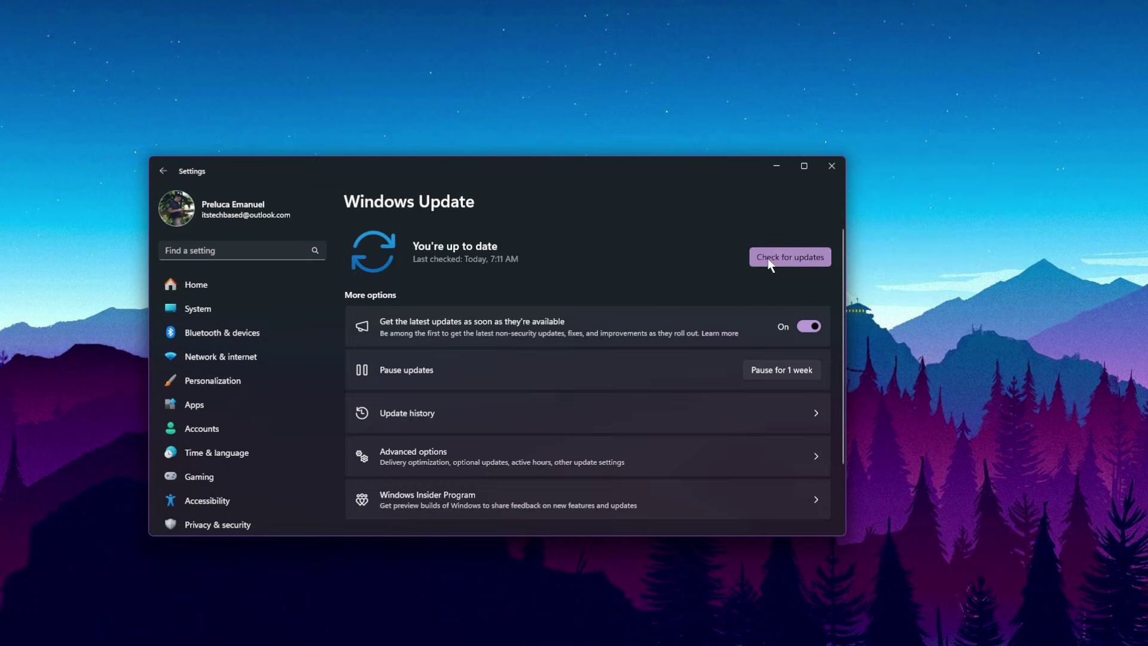
pyautogui.click(789, 257)
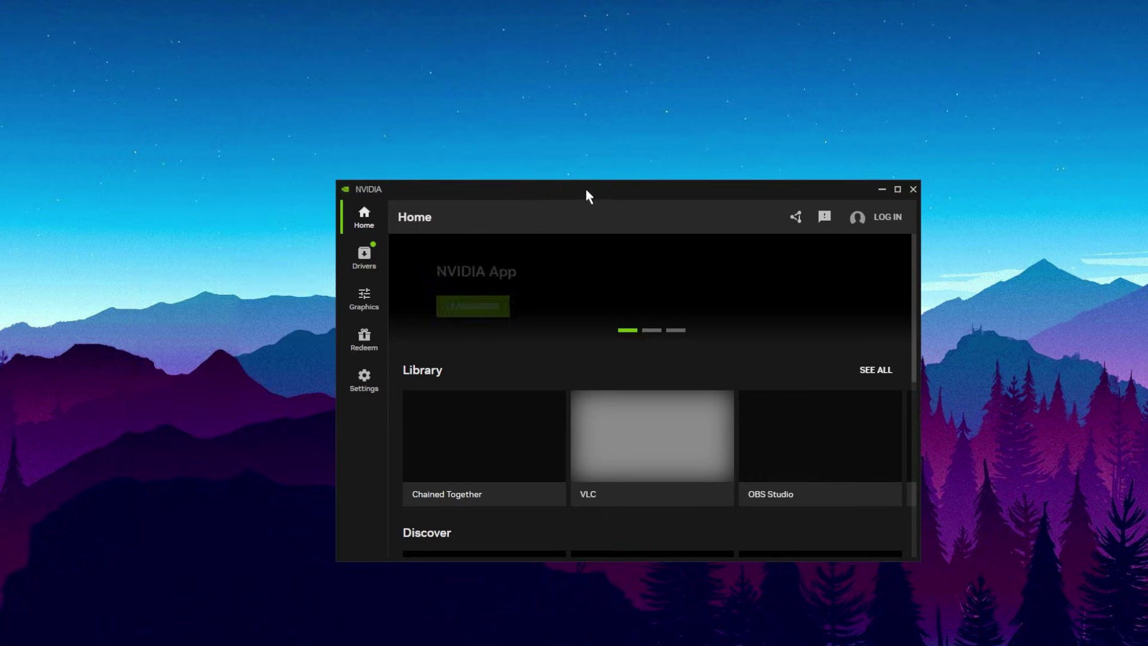
# - Show the NVIDIA App Drivers page and review the Game Ready Driver type options unchanged
pyautogui.moveTo(586, 189); pyautogui.dragTo(435, 123)
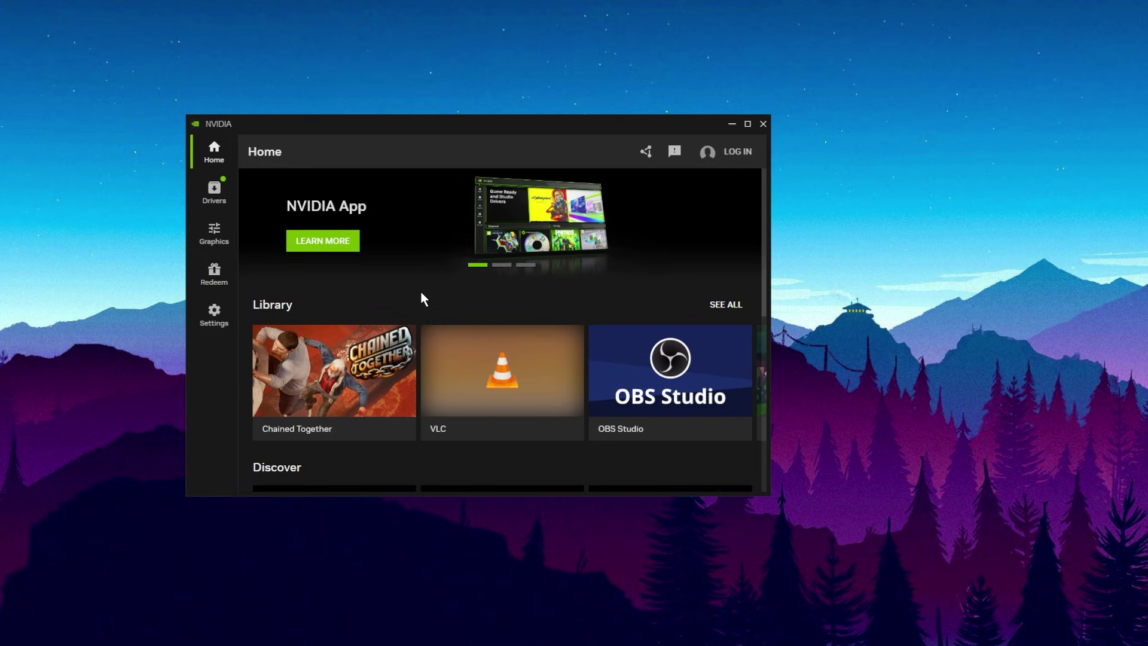
pyautogui.click(215, 192)
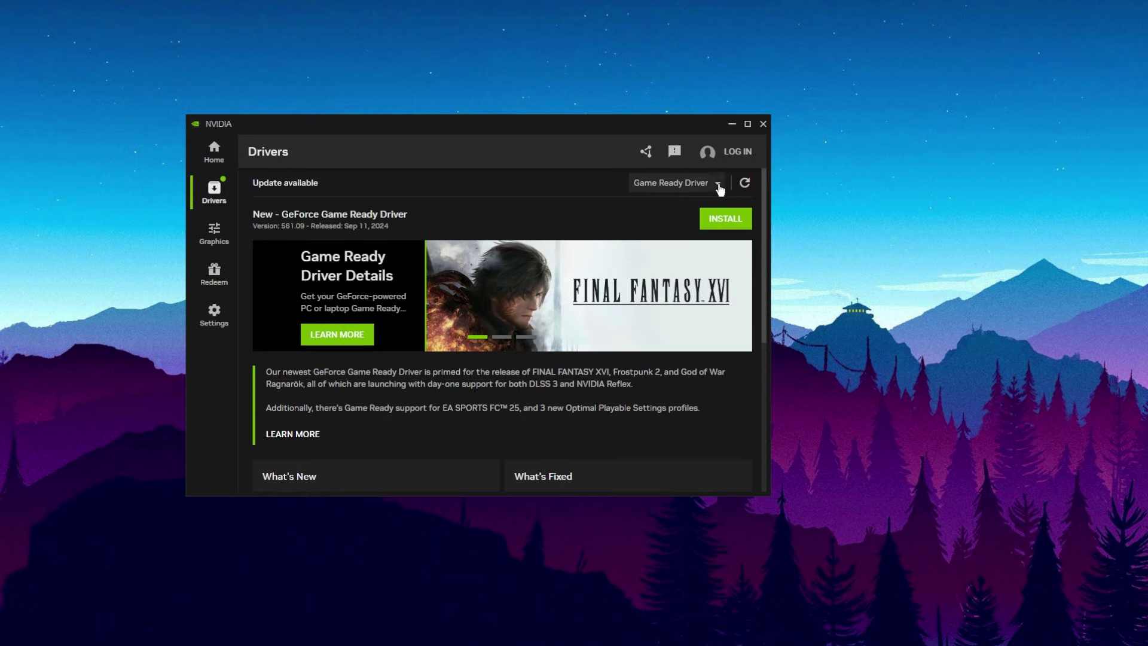
pyautogui.click(683, 185)
pyautogui.click(476, 203)
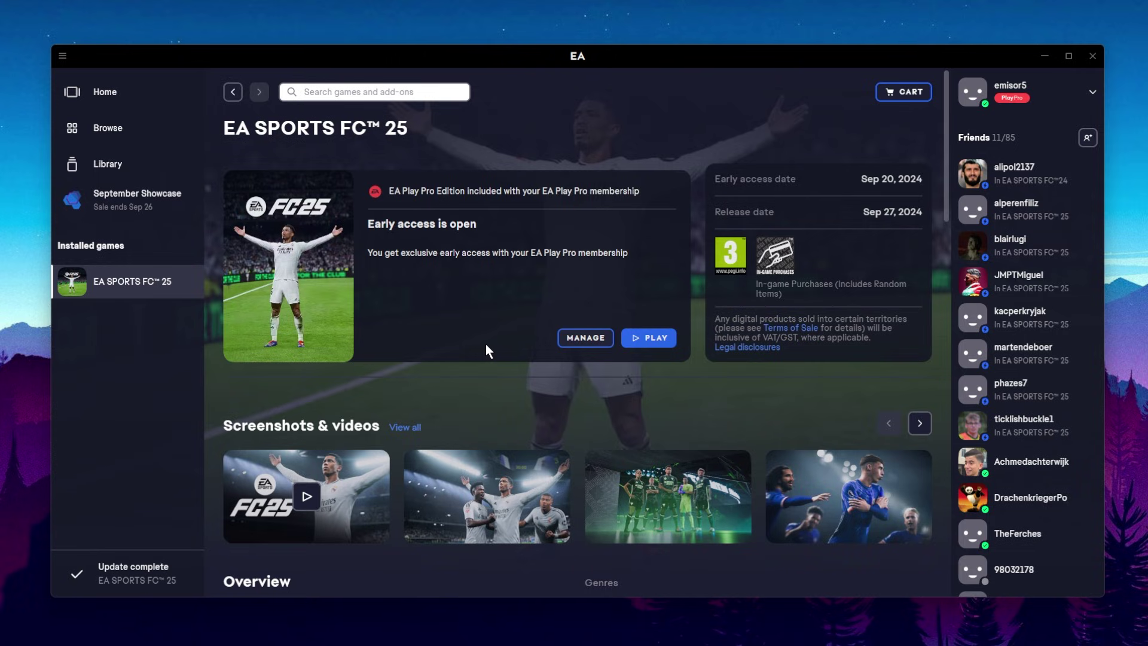
# - Choose View properties from EA SPORTS FC 25's MANAGE menu to see its install location
pyautogui.click(604, 335)
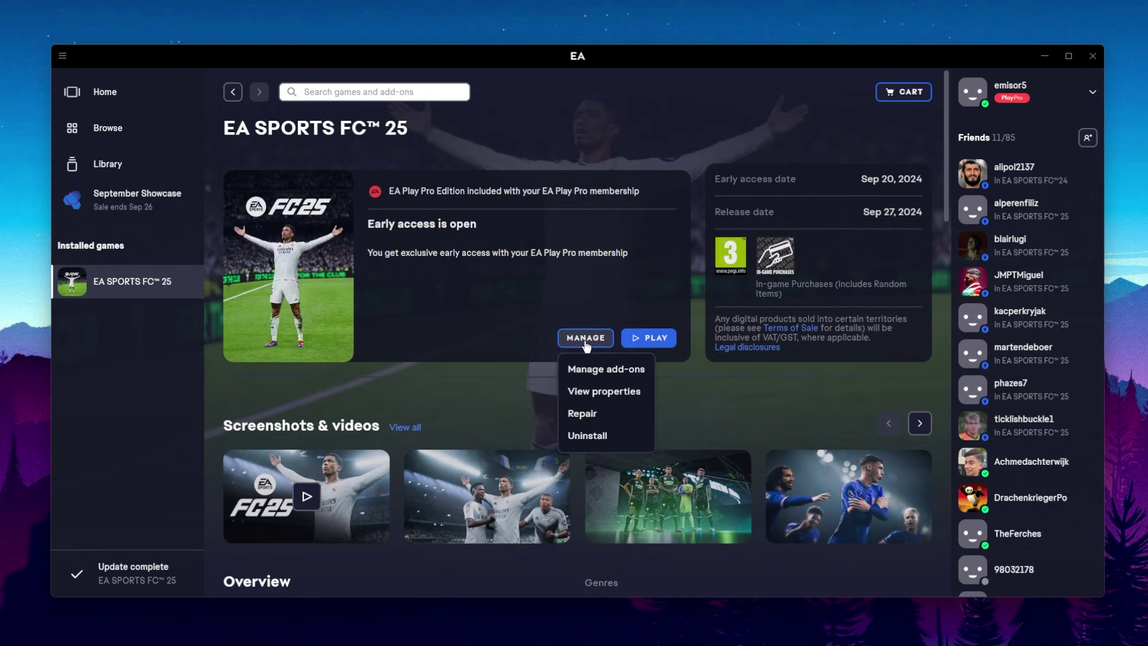
pyautogui.click(596, 392)
# - In D:\EA SPORTS FC 25, set FC25's Compatibility option to always run as administrator
pyautogui.click(712, 278)
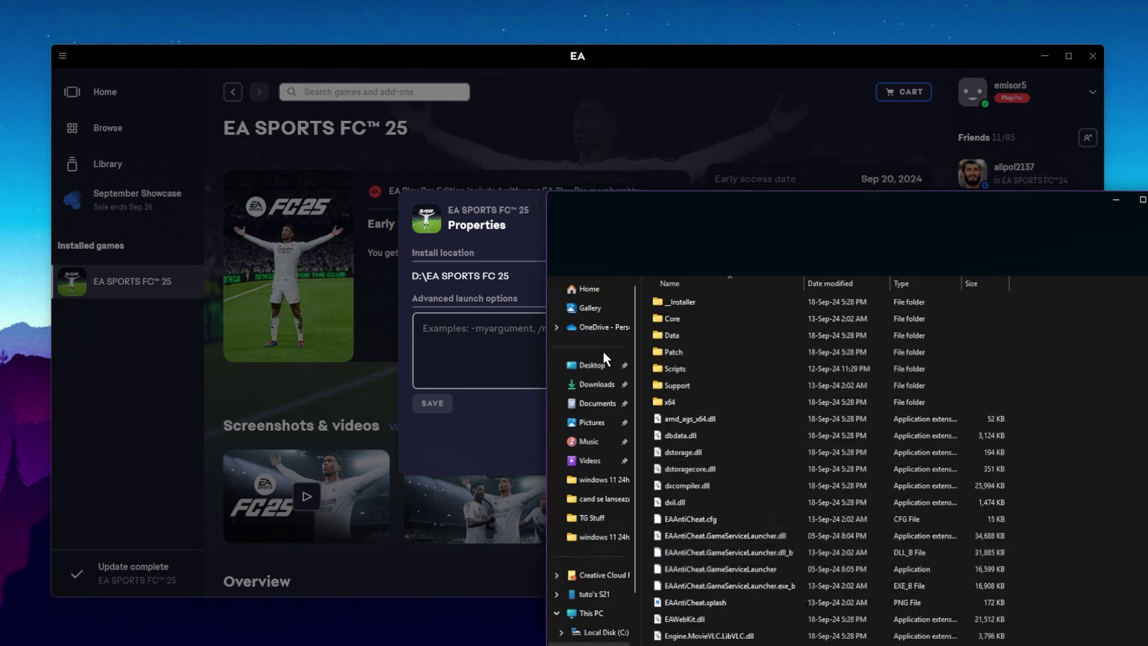
pyautogui.moveTo(768, 195); pyautogui.dragTo(506, 87)
pyautogui.scroll(-4, 454, 335)
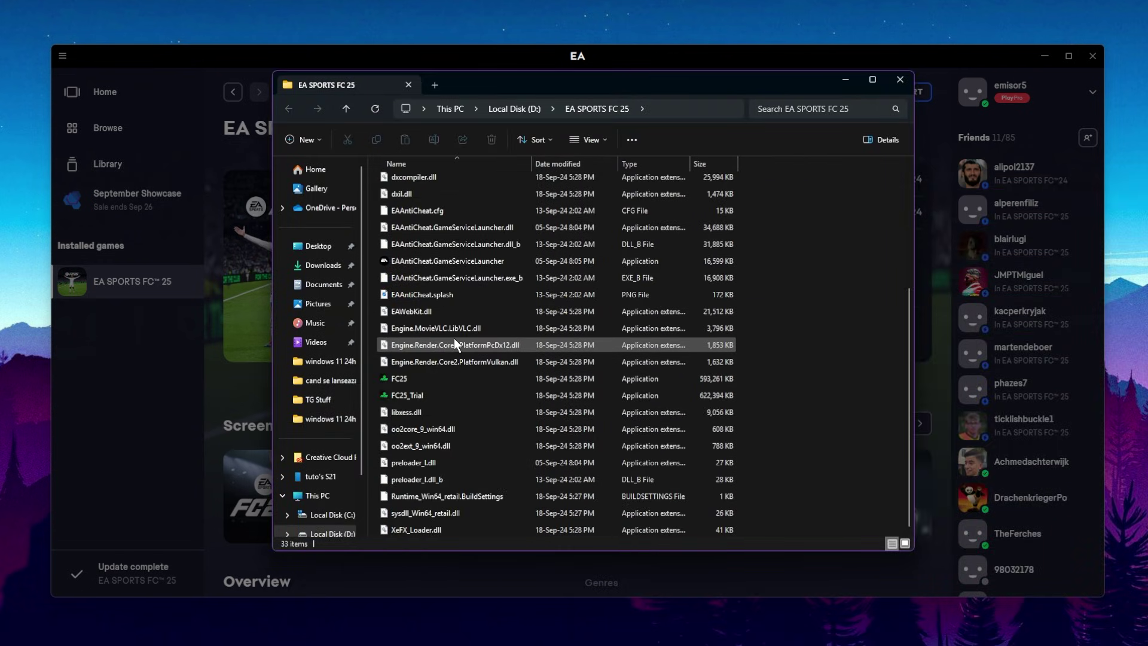
pyautogui.click(413, 379)
pyautogui.rightClick(390, 380)
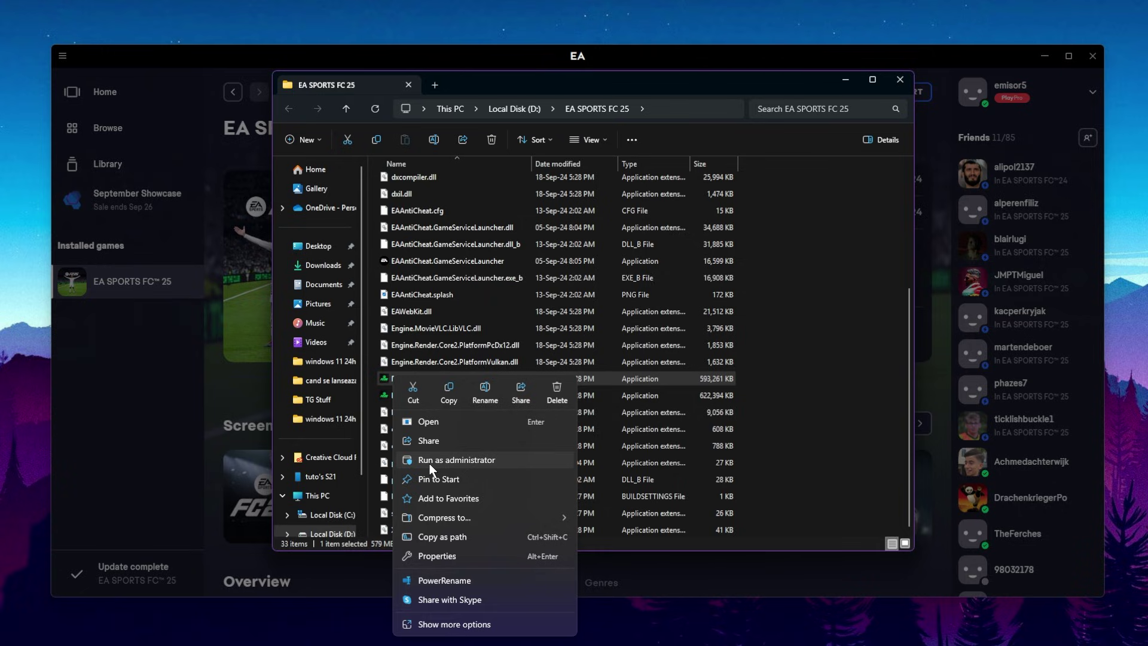
pyautogui.click(442, 555)
pyautogui.click(484, 254)
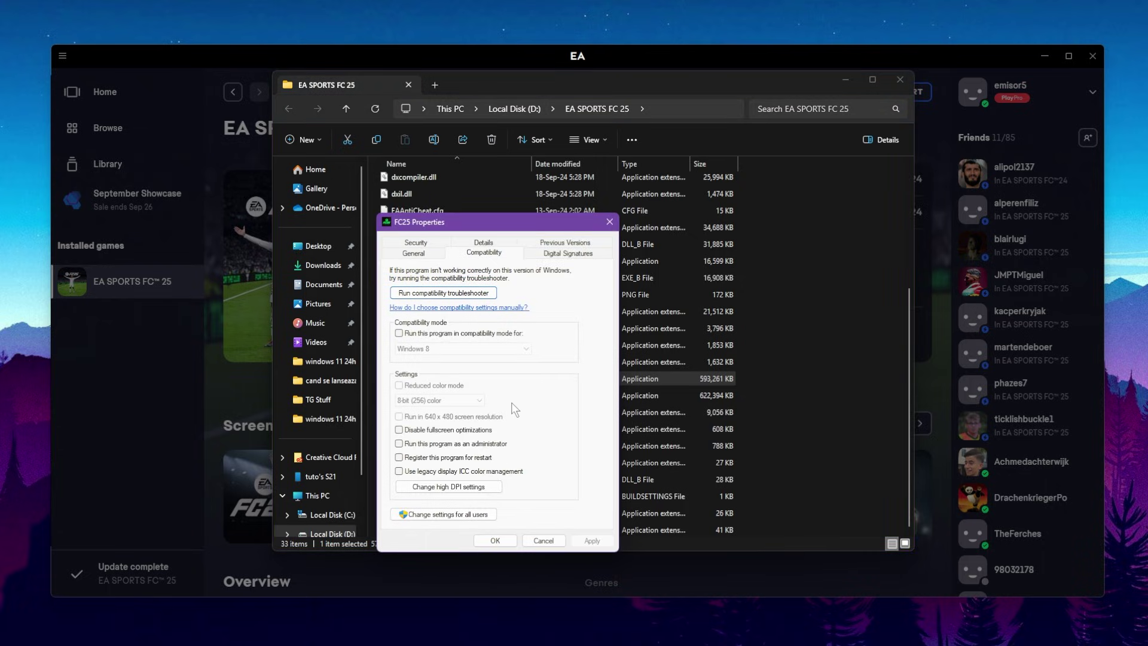
pyautogui.click(400, 445)
pyautogui.click(592, 541)
pyautogui.click(495, 541)
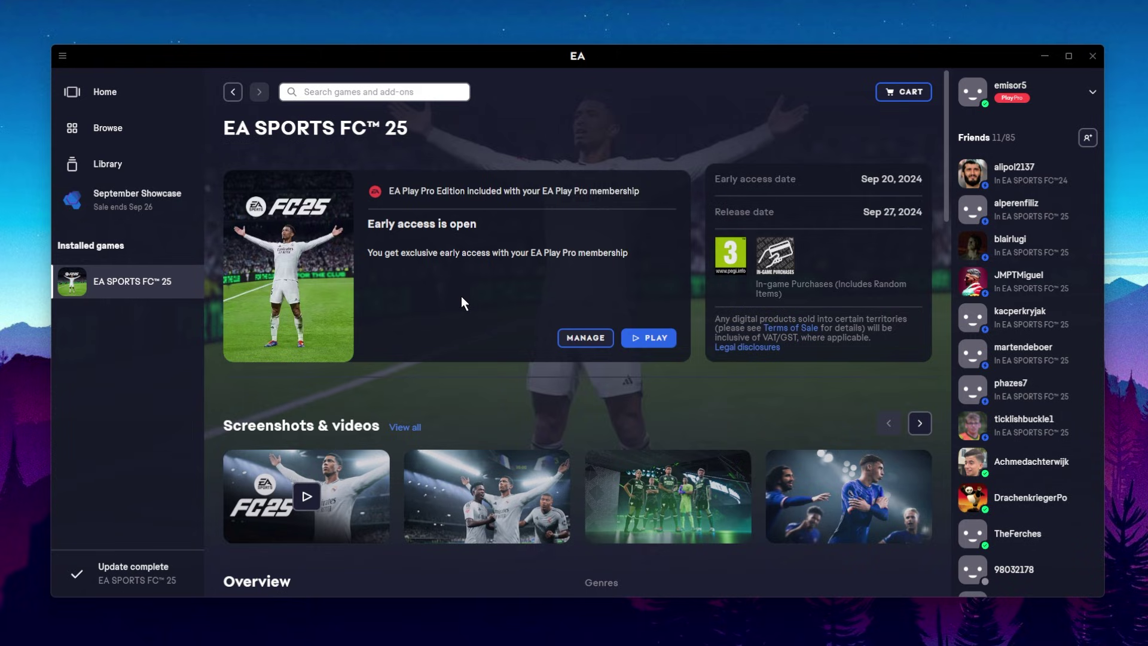
# - Take the EA app offline from its main menu, confirm, then bring it back online
pyautogui.click(63, 56)
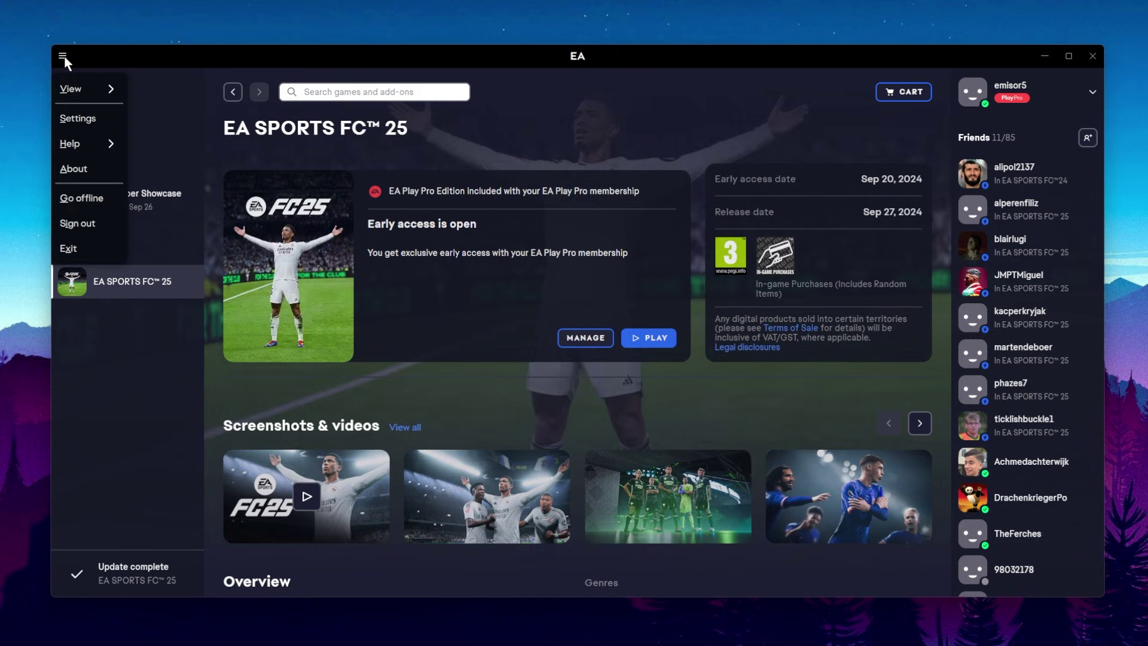
pyautogui.click(70, 247)
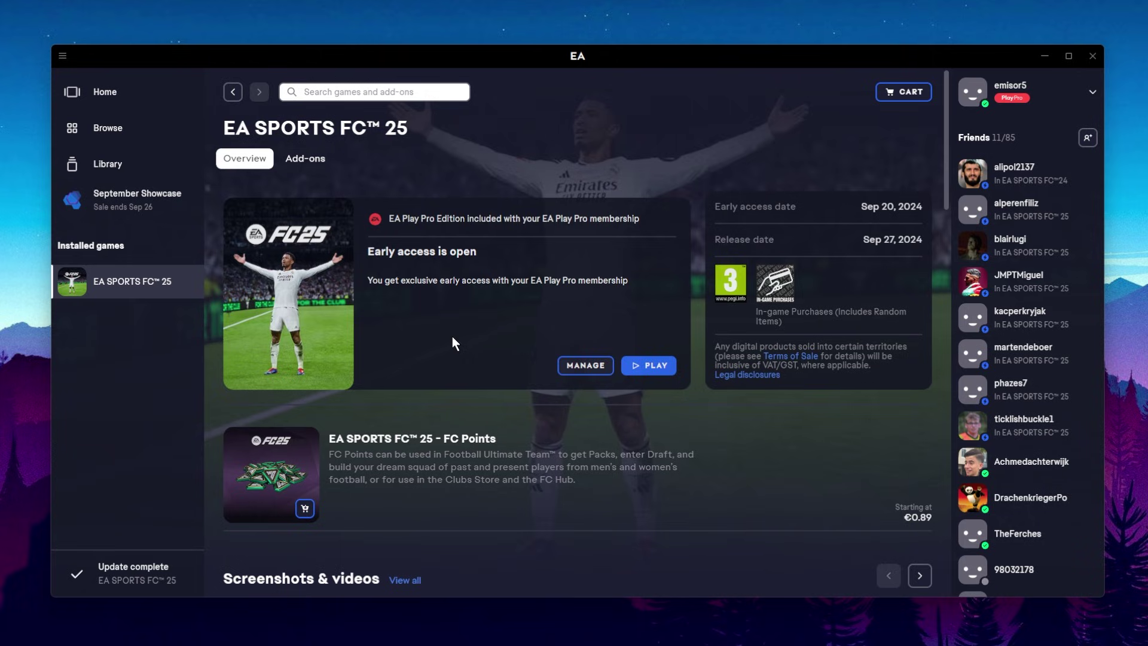
pyautogui.click(63, 58)
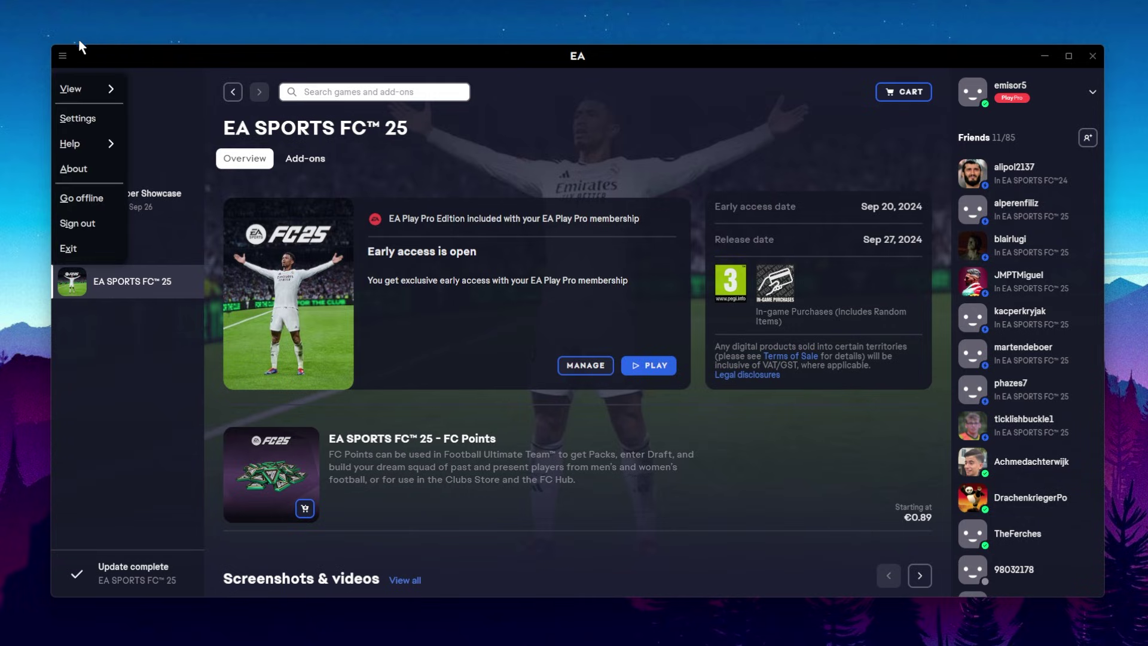
pyautogui.click(109, 197)
pyautogui.click(637, 362)
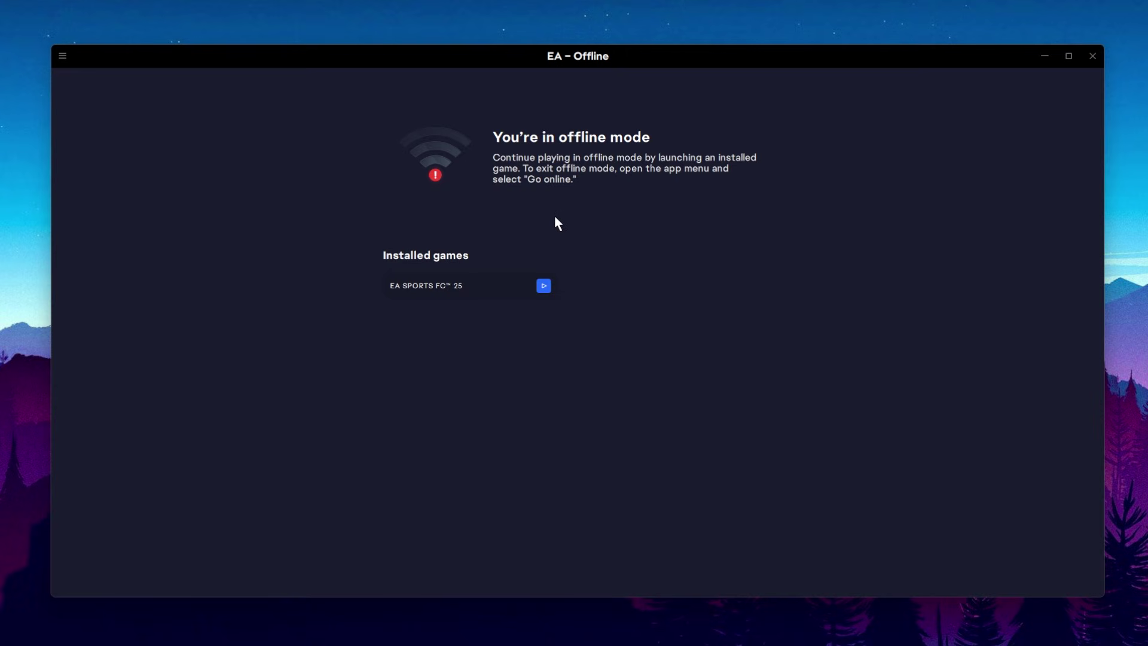
pyautogui.click(63, 57)
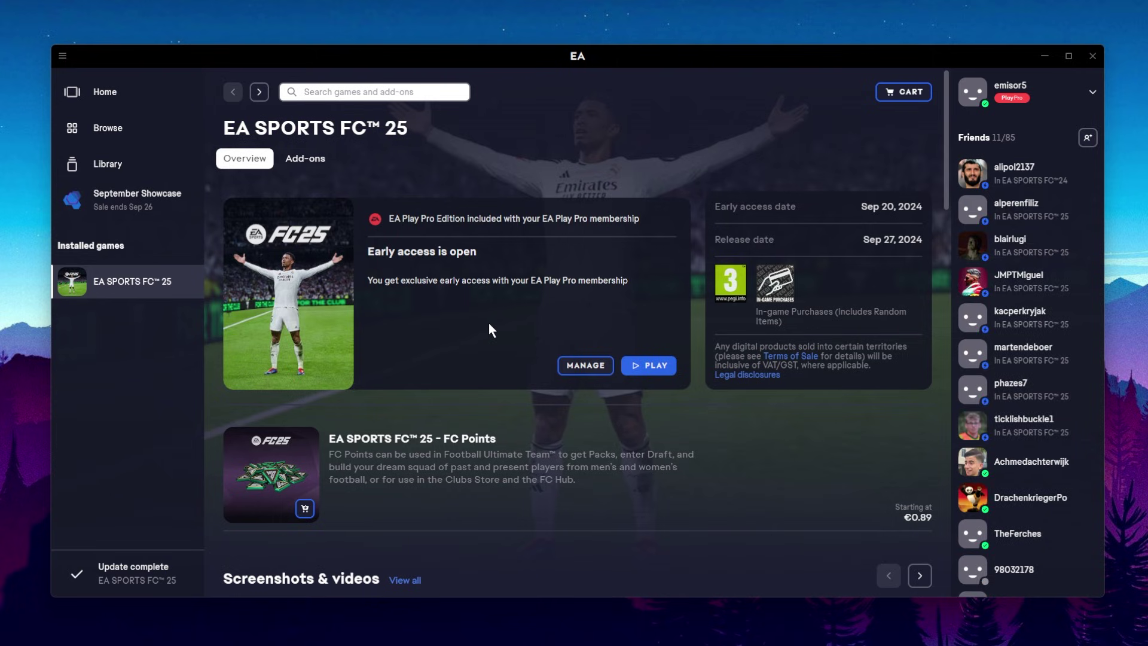
# - Run Repair on EA SPORTS FC 25 from its MANAGE menu
pyautogui.click(579, 362)
pyautogui.click(601, 449)
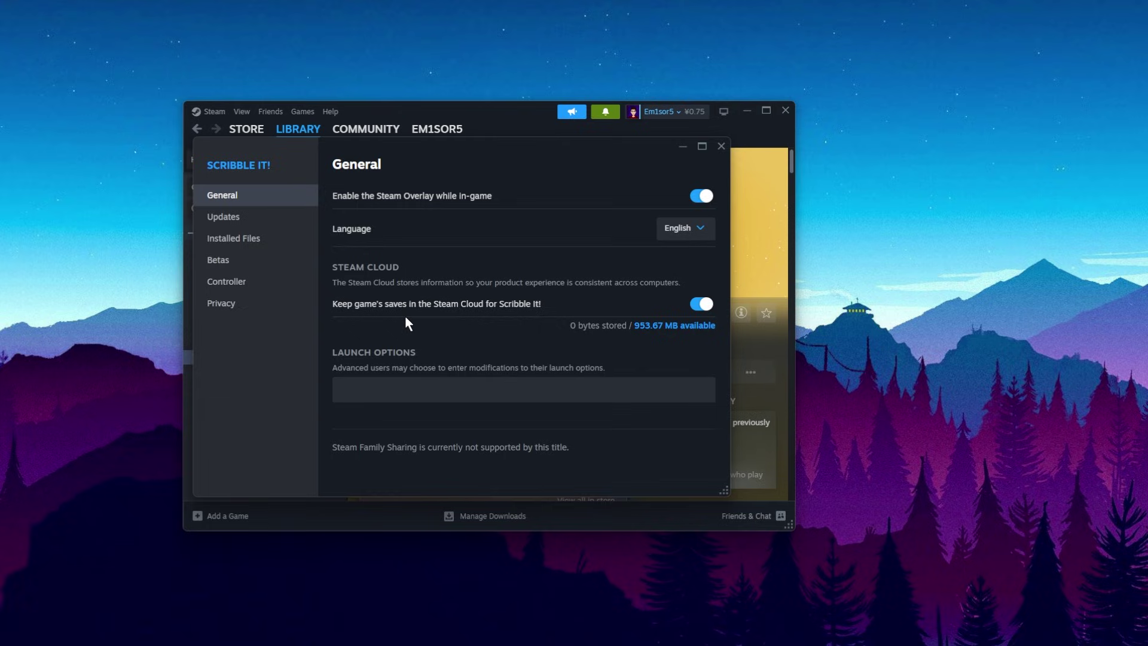
# - View Scribble It!'s Updates and Installed Files properties in Steam, then return to the EA app
pyautogui.click(237, 220)
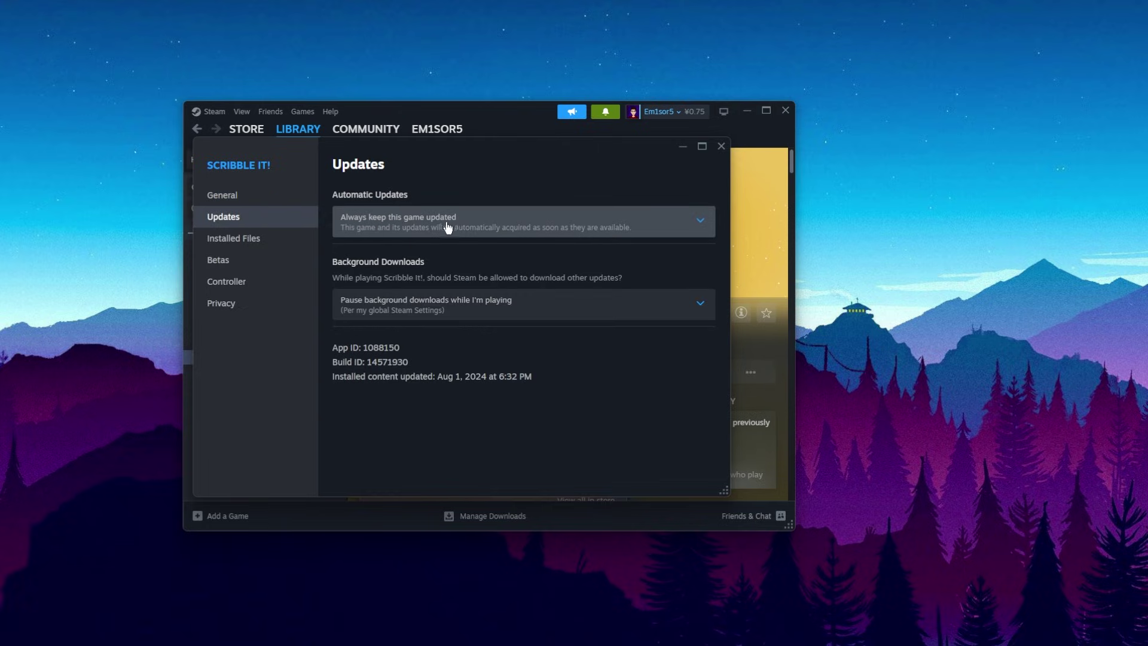
pyautogui.click(257, 238)
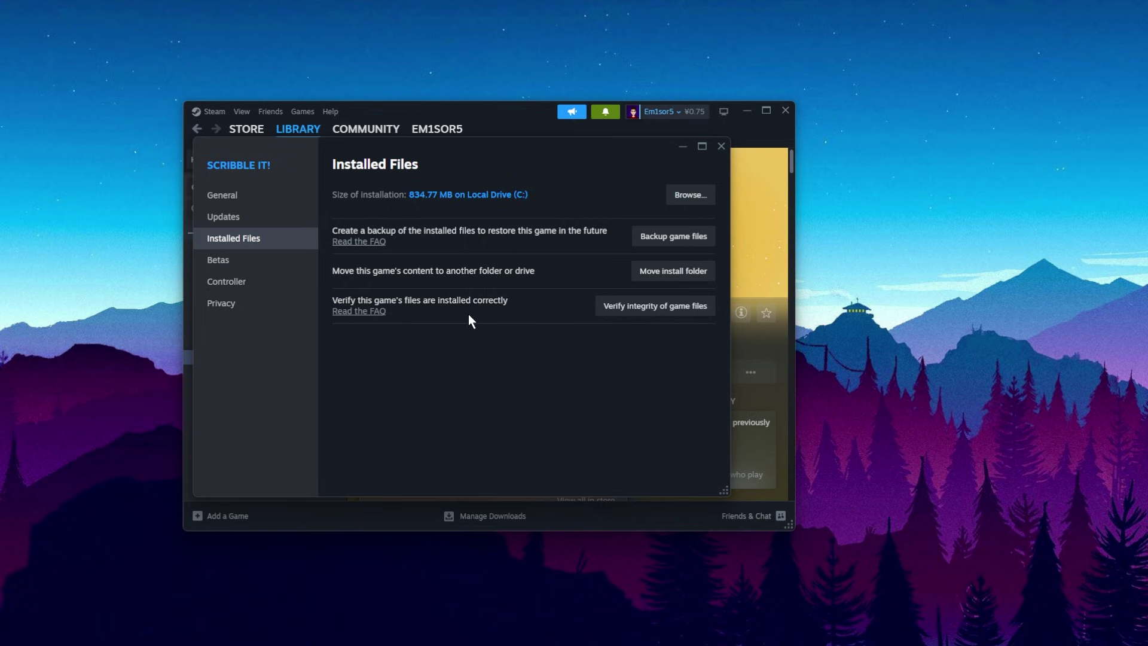
pyautogui.hotkey('alt', 'Tab')
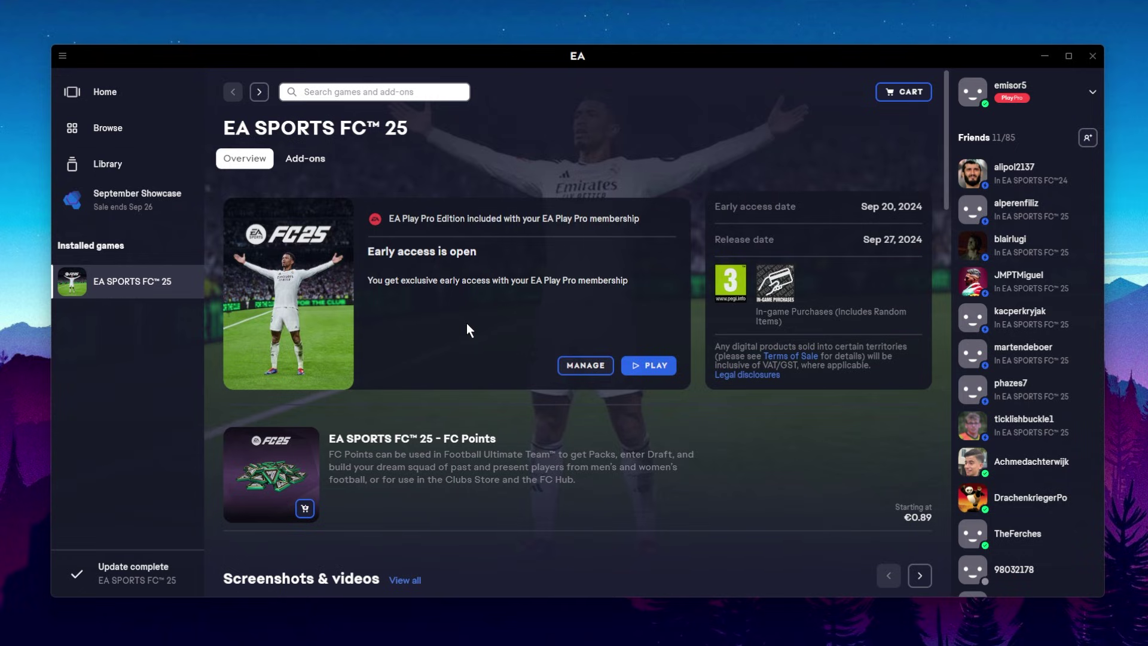
# - Open EA SPORTS FC 25's install folder via Manage > View properties
pyautogui.click(586, 366)
pyautogui.click(598, 418)
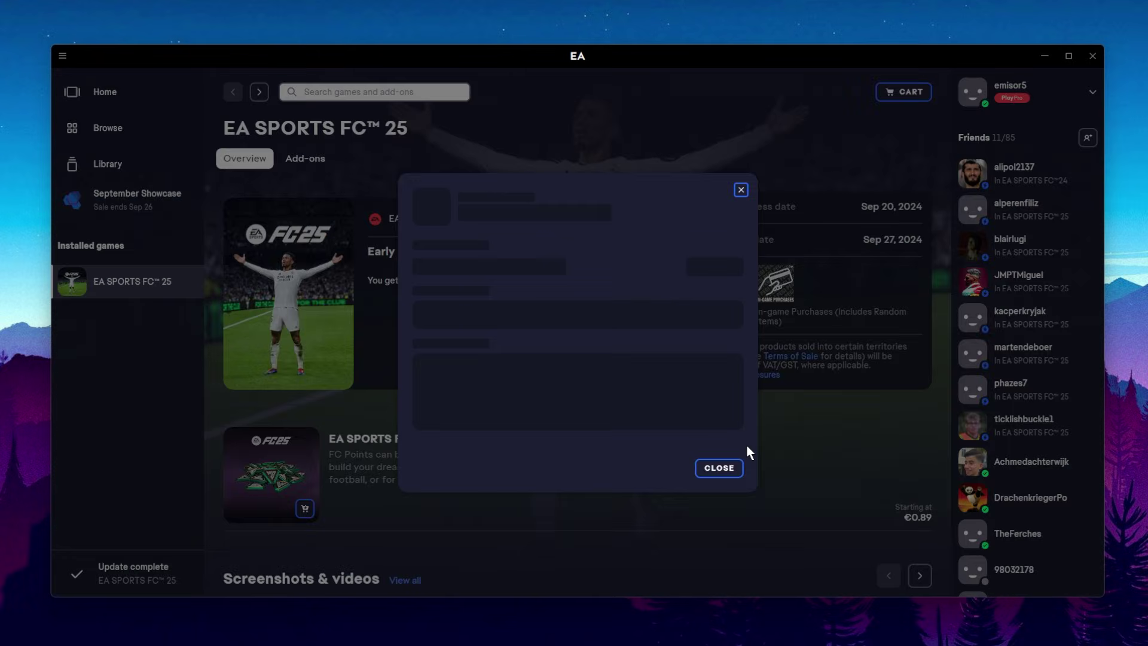
pyautogui.click(700, 278)
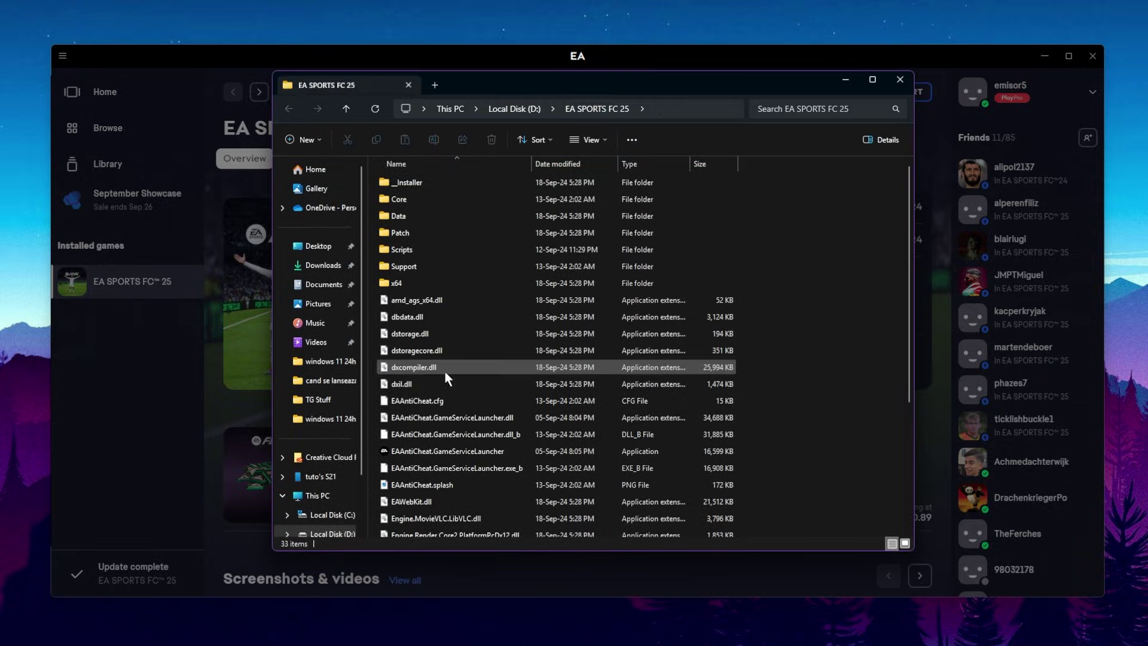
# - Go into _Installer\EAAntiCheat and run EAAntiCheat.Installer
pyautogui.doubleClick(427, 182)
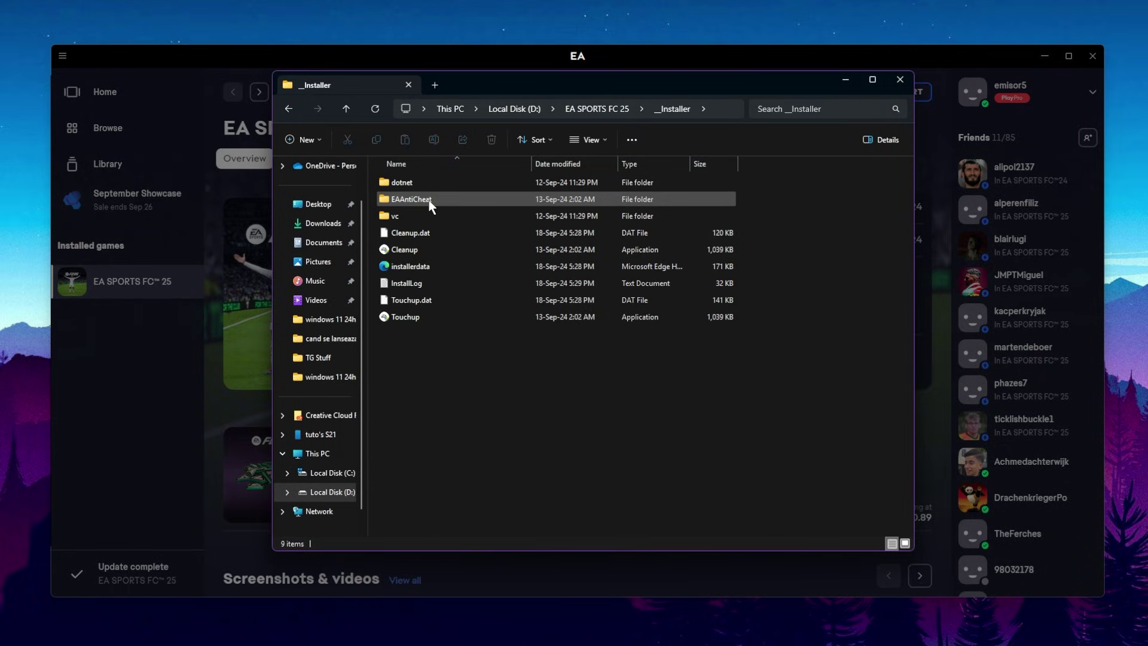
pyautogui.doubleClick(444, 199)
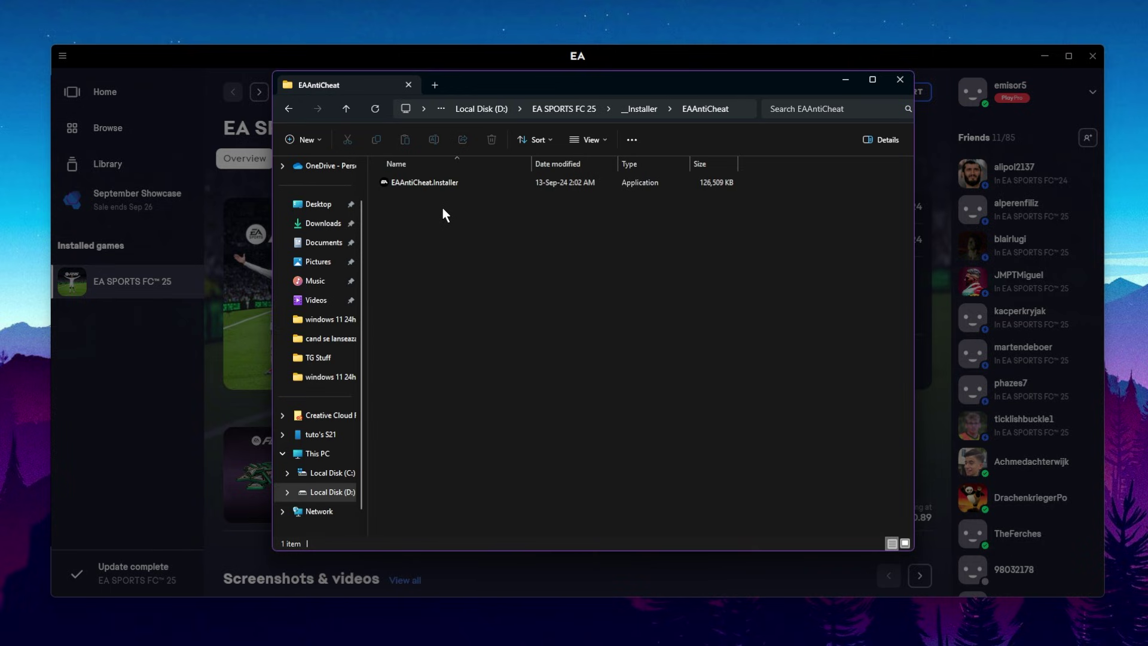
pyautogui.click(442, 184)
pyautogui.doubleClick(443, 188)
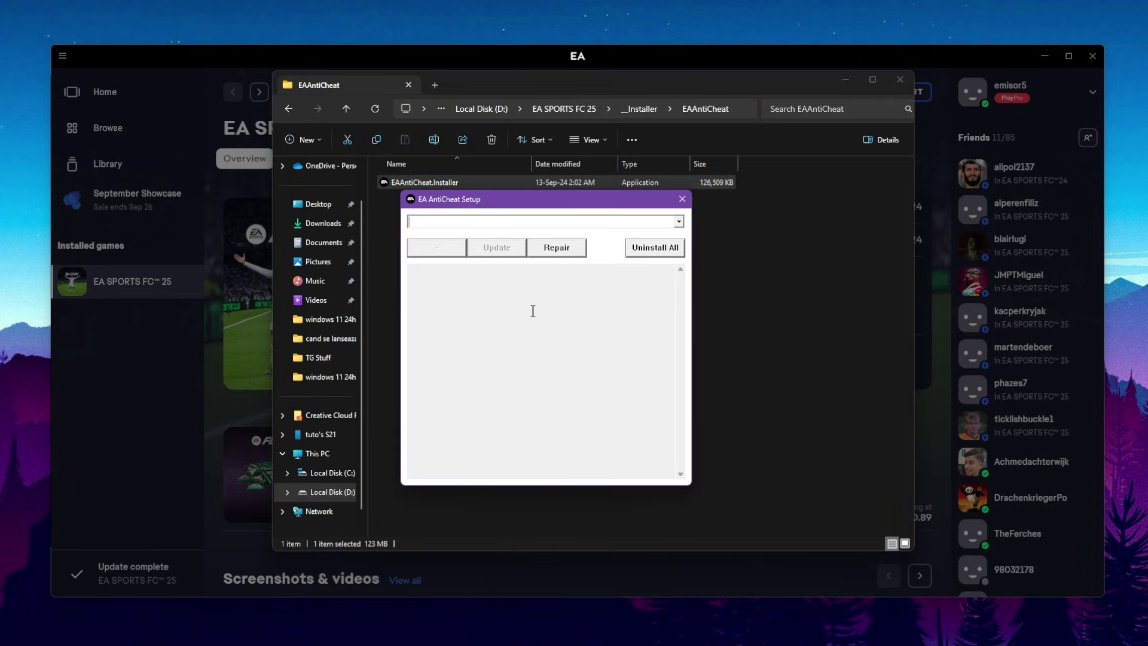
pyautogui.click(678, 222)
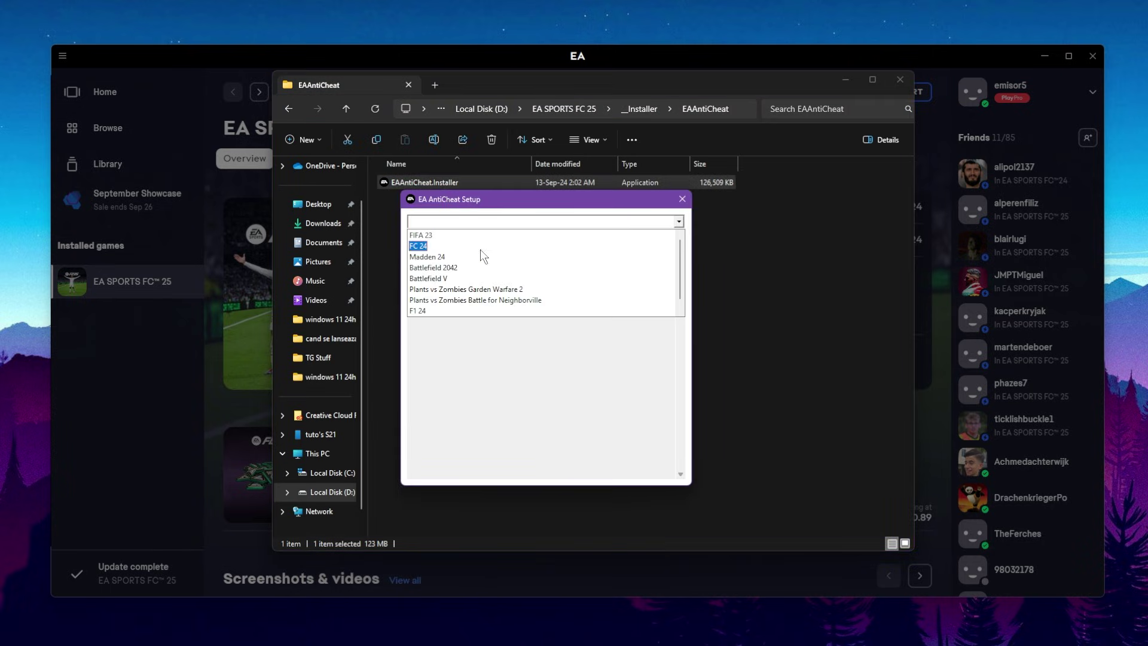
pyautogui.scroll(-1, 450, 279)
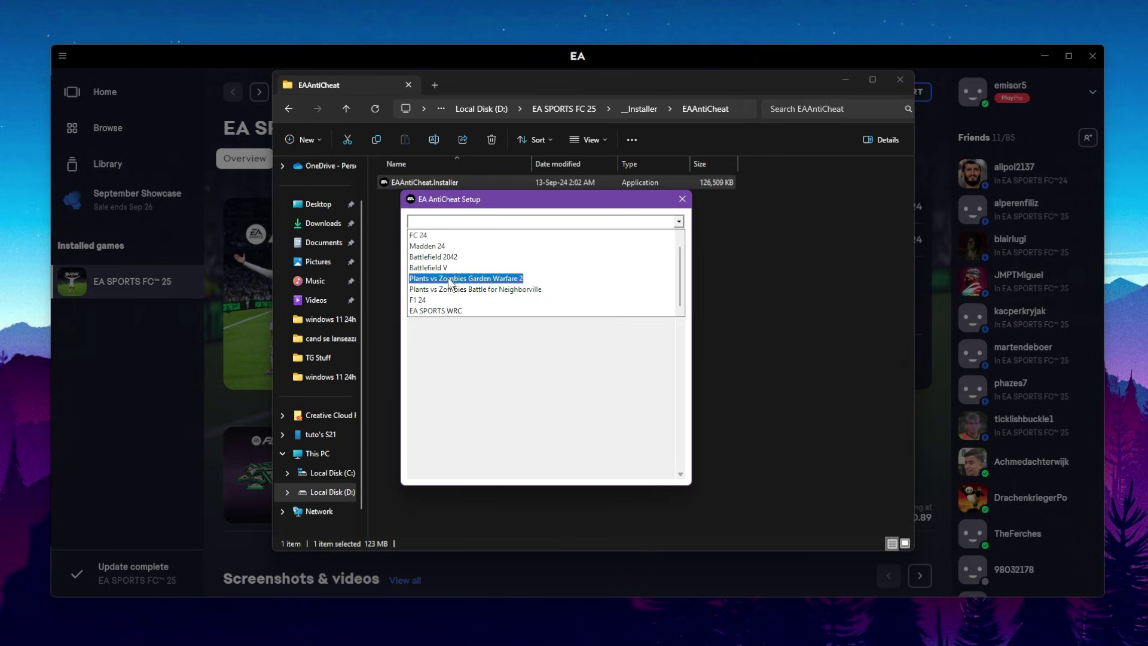
pyautogui.scroll(1, 450, 280)
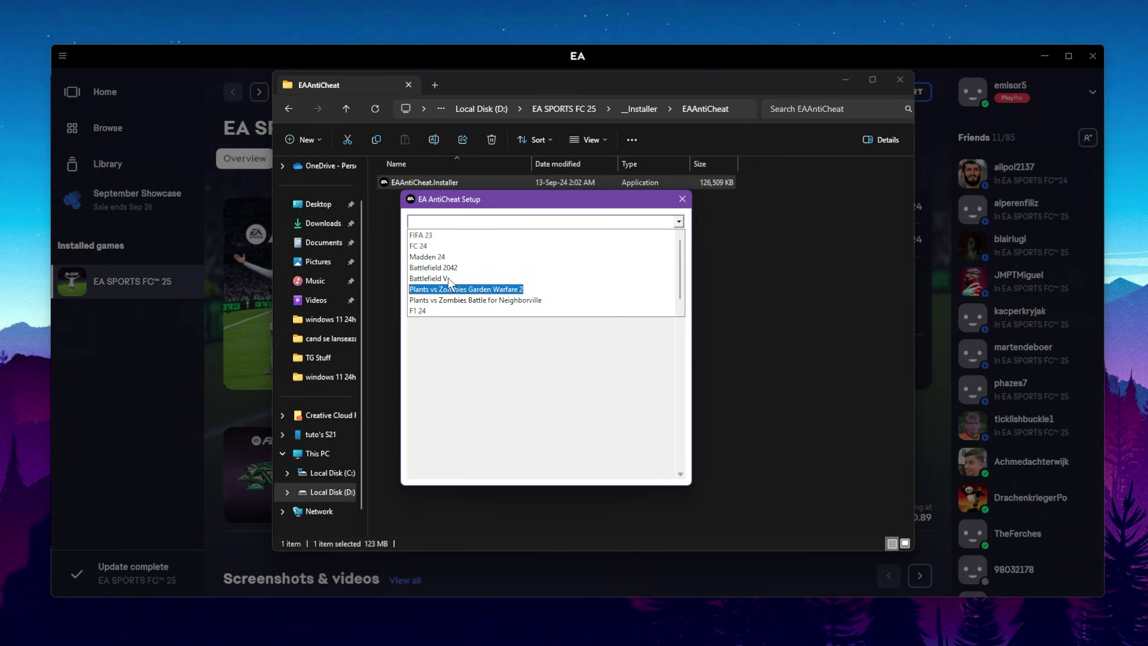
pyautogui.click(436, 220)
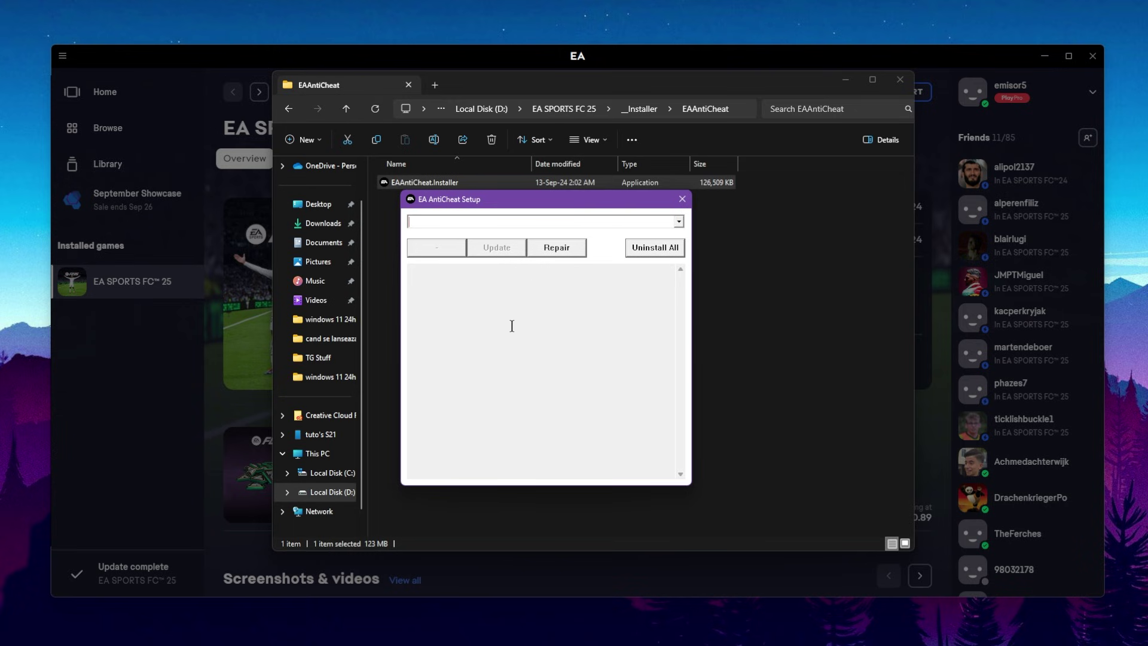
# - Navigate to %programdata%, open the EA Desktop folder and select its contents
pyautogui.click(563, 108)
pyautogui.click(666, 109)
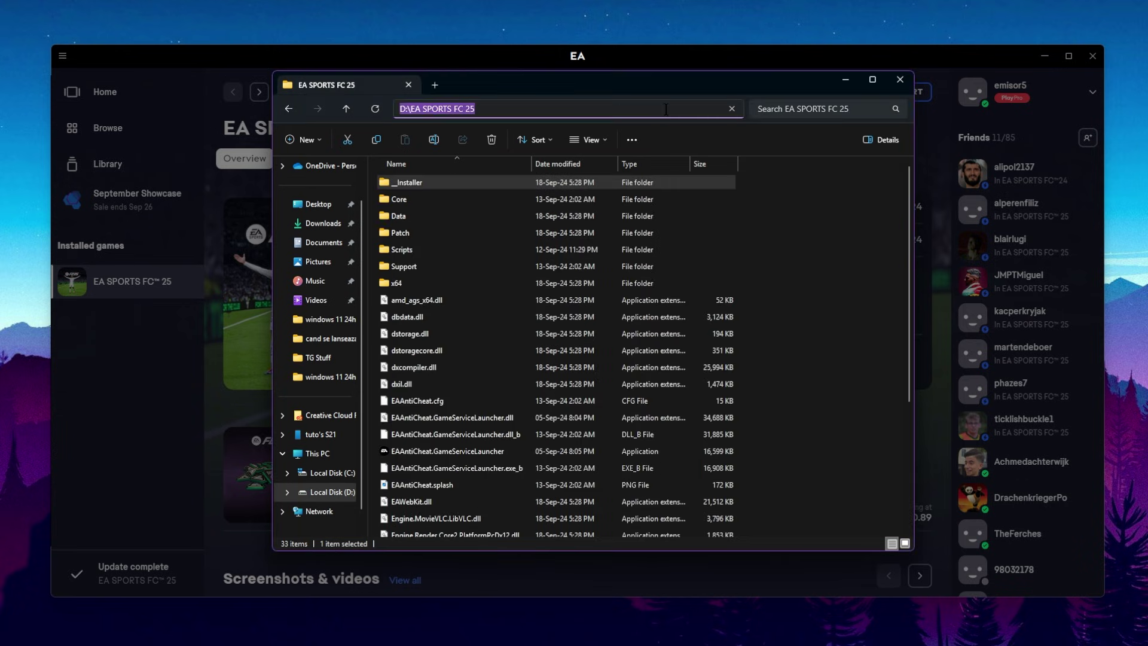
pyautogui.write('%programdata')
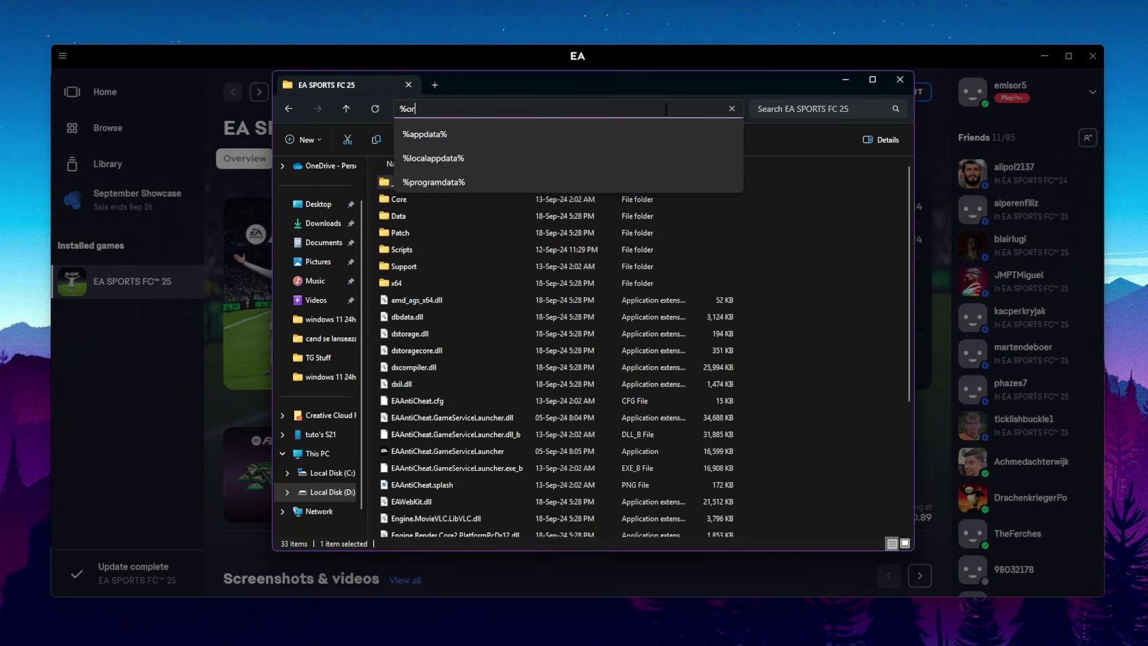
pyautogui.write('%')
pyautogui.press('Return')
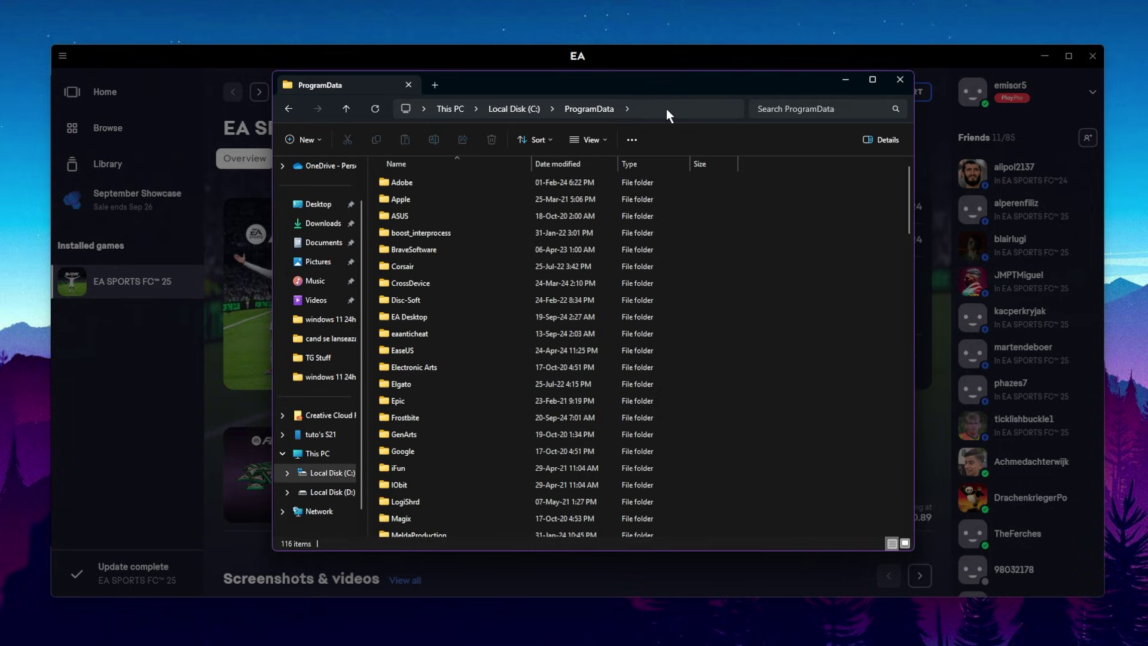
pyautogui.doubleClick(411, 317)
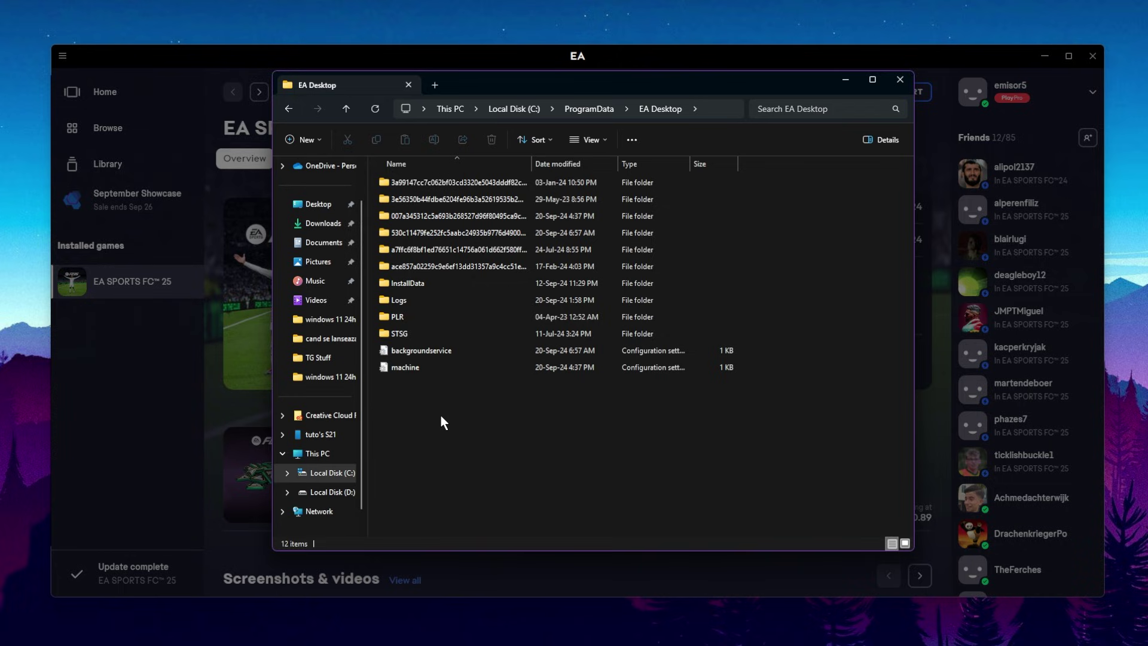
pyautogui.moveTo(441, 413); pyautogui.dragTo(472, 401)
# - Minimize Explorer, close the Properties dialog, and dismiss the Manage menu showing Uninstall
pyautogui.click(846, 79)
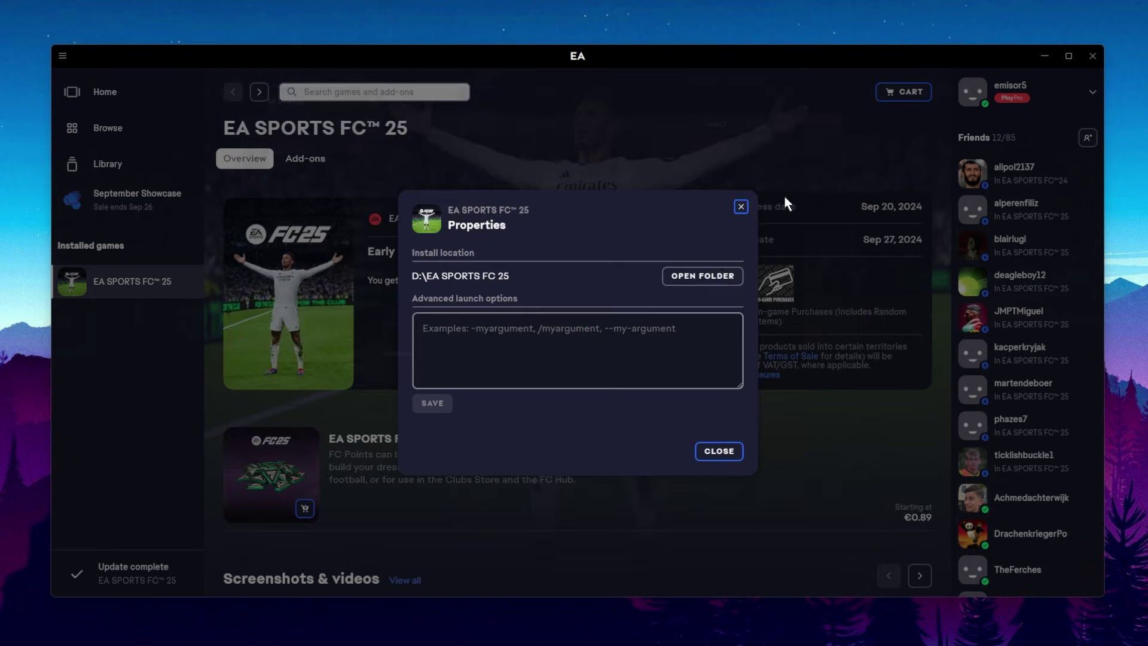
pyautogui.click(741, 208)
pyautogui.click(594, 367)
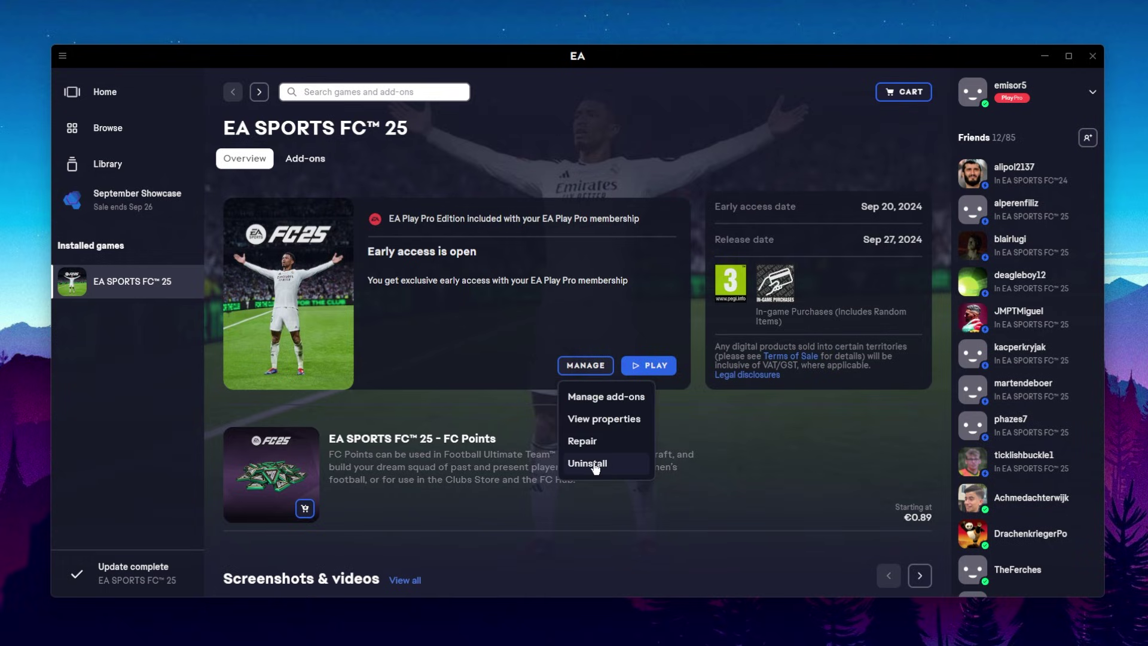
pyautogui.click(507, 404)
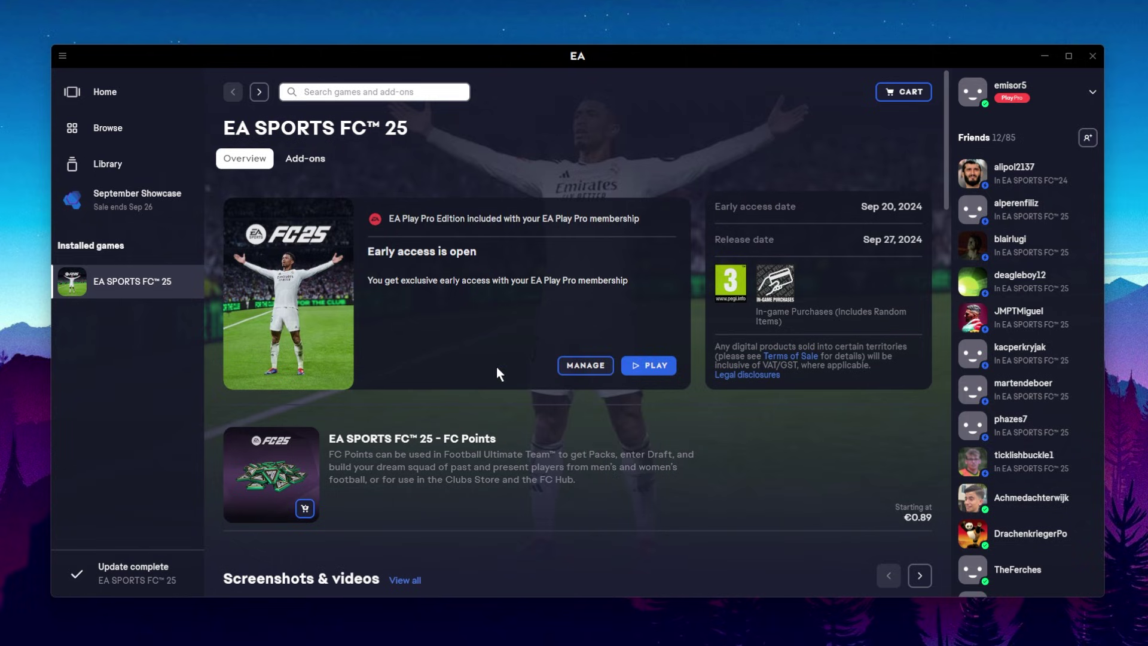